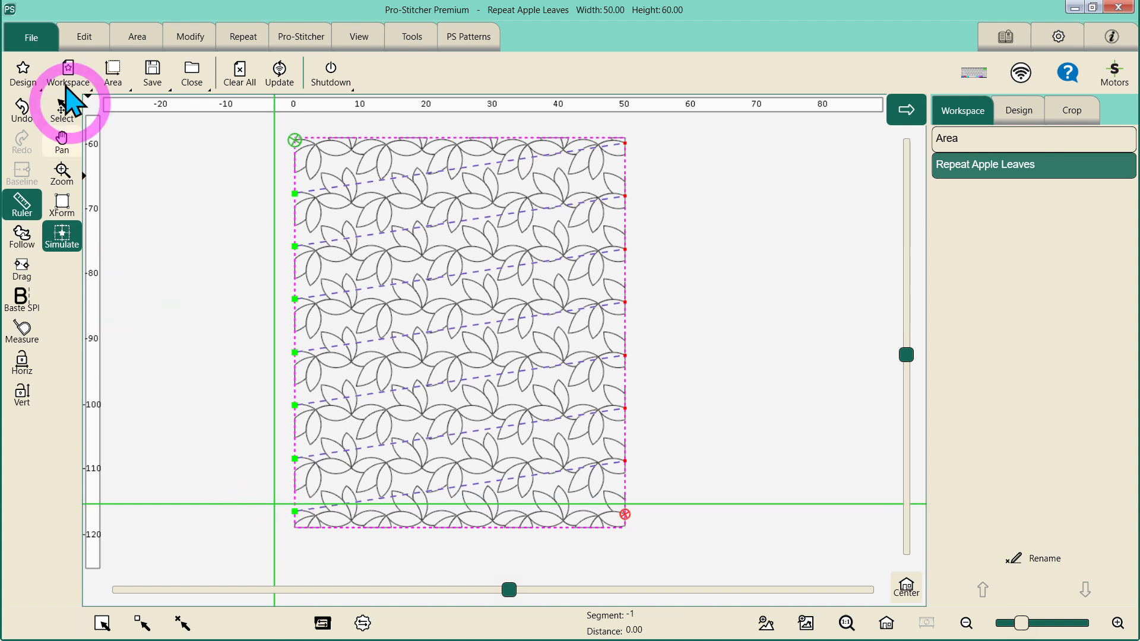
# - Clear the existing area boundary around the Repeat Apple Leaves design
pyautogui.click(61, 173)
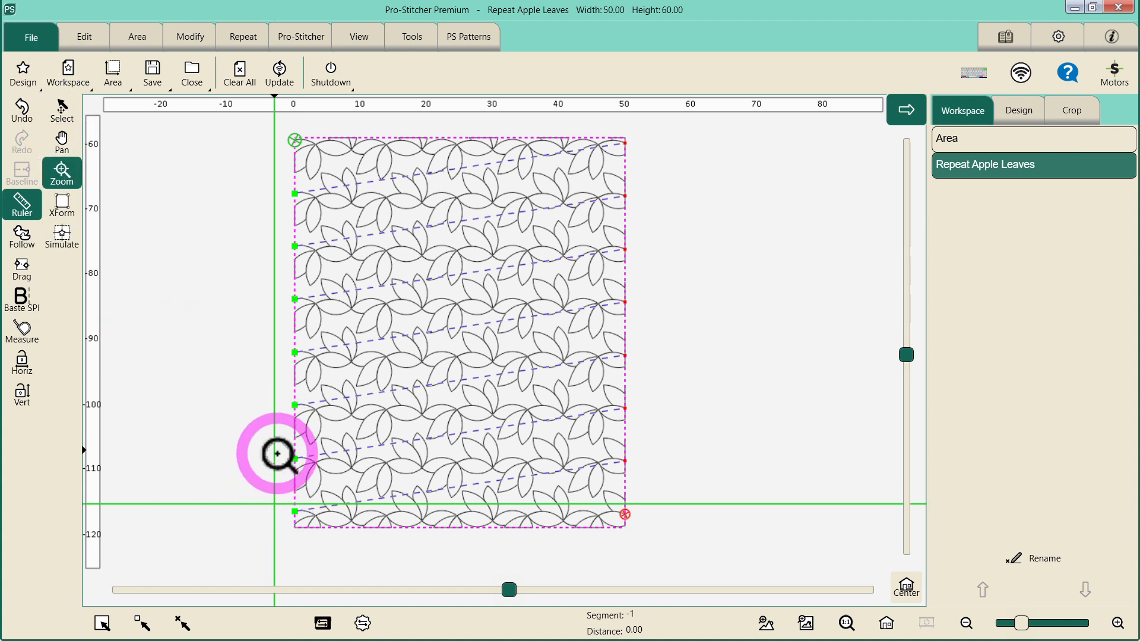
pyautogui.moveTo(282, 441); pyautogui.dragTo(664, 544)
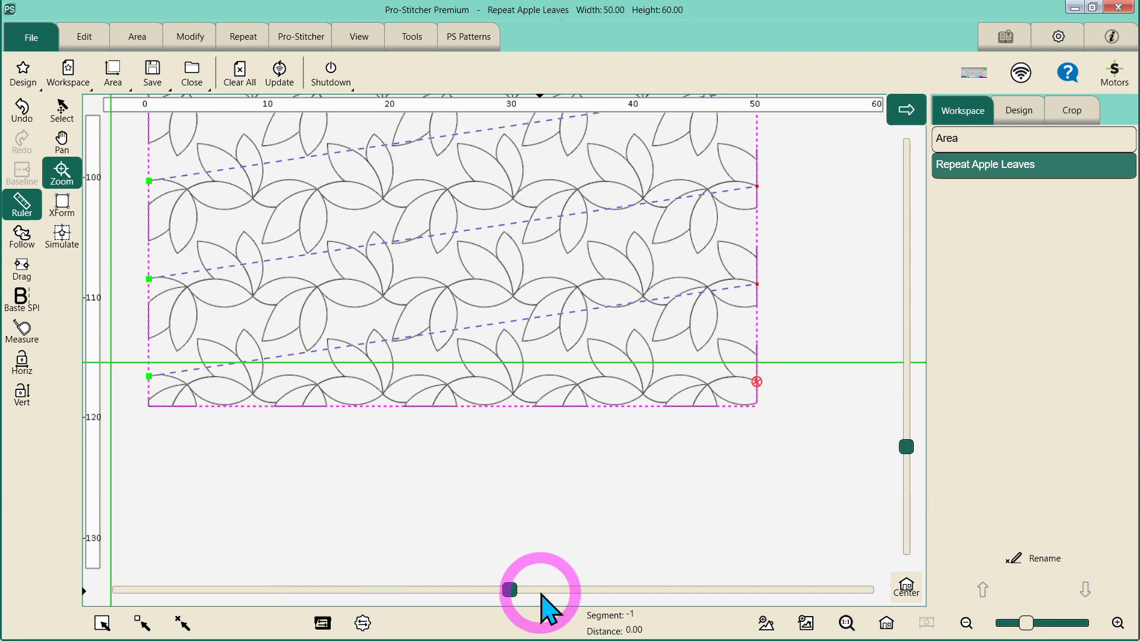
pyautogui.moveTo(522, 590); pyautogui.dragTo(491, 592)
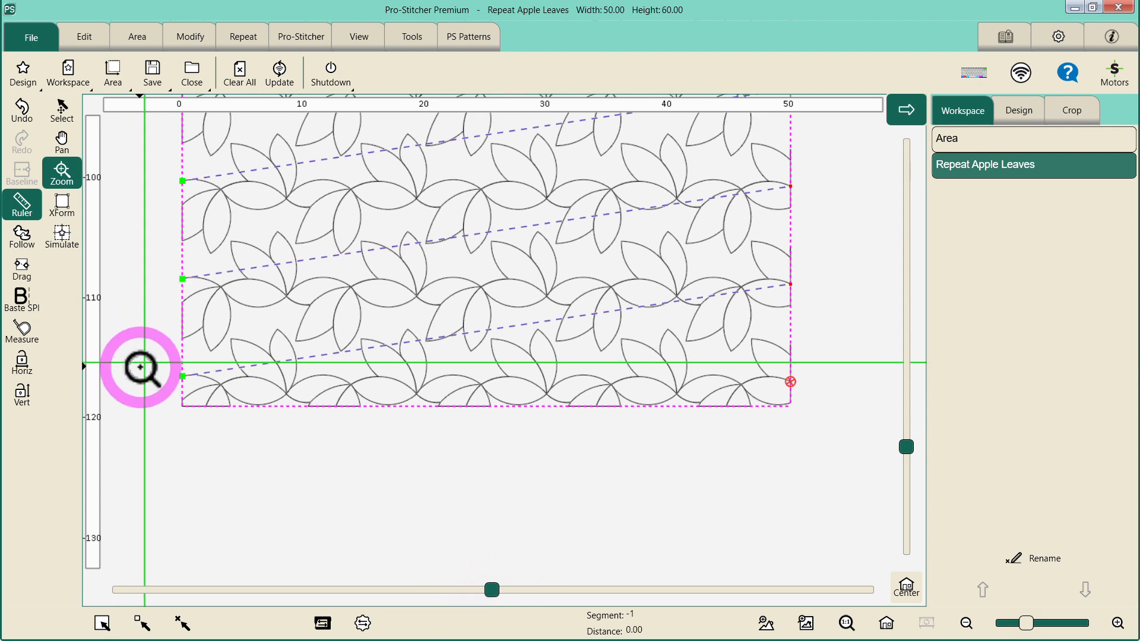
pyautogui.click(62, 235)
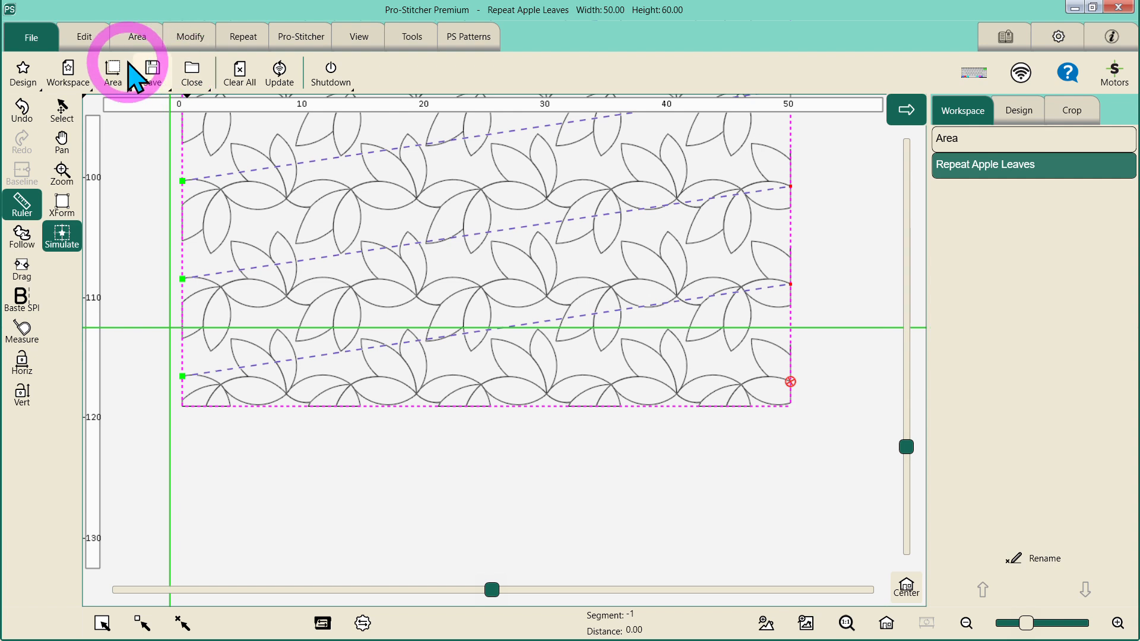
pyautogui.click(188, 84)
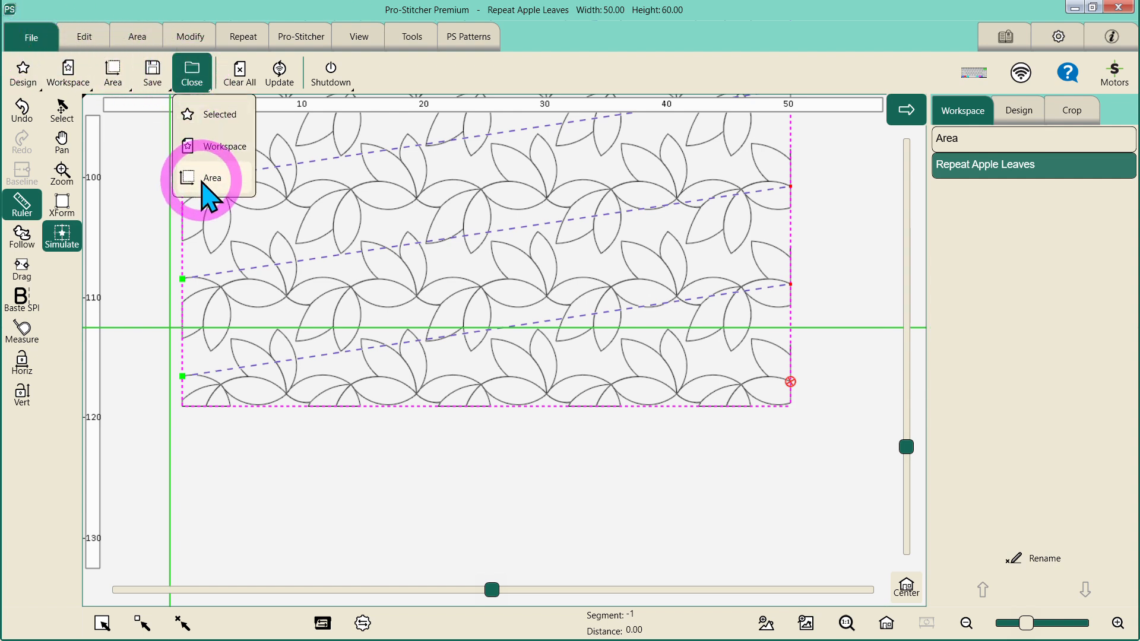
pyautogui.click(136, 35)
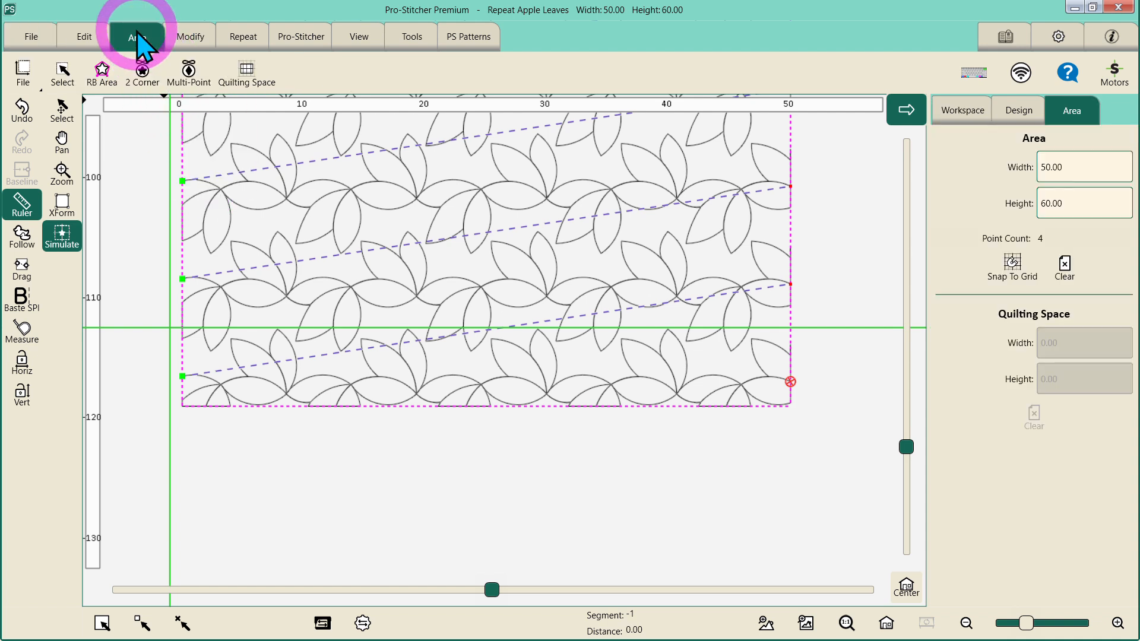
pyautogui.click(1065, 267)
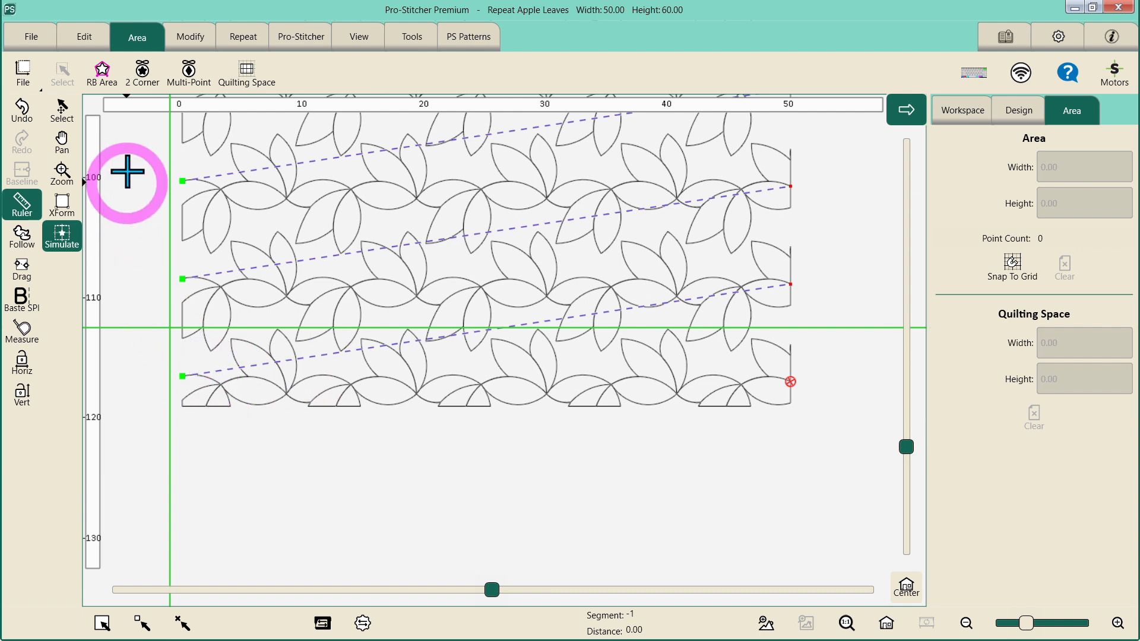
# - Create a two-corner area about 54 wide and 8 high enclosing the bottom row of the leaf design
pyautogui.click(149, 80)
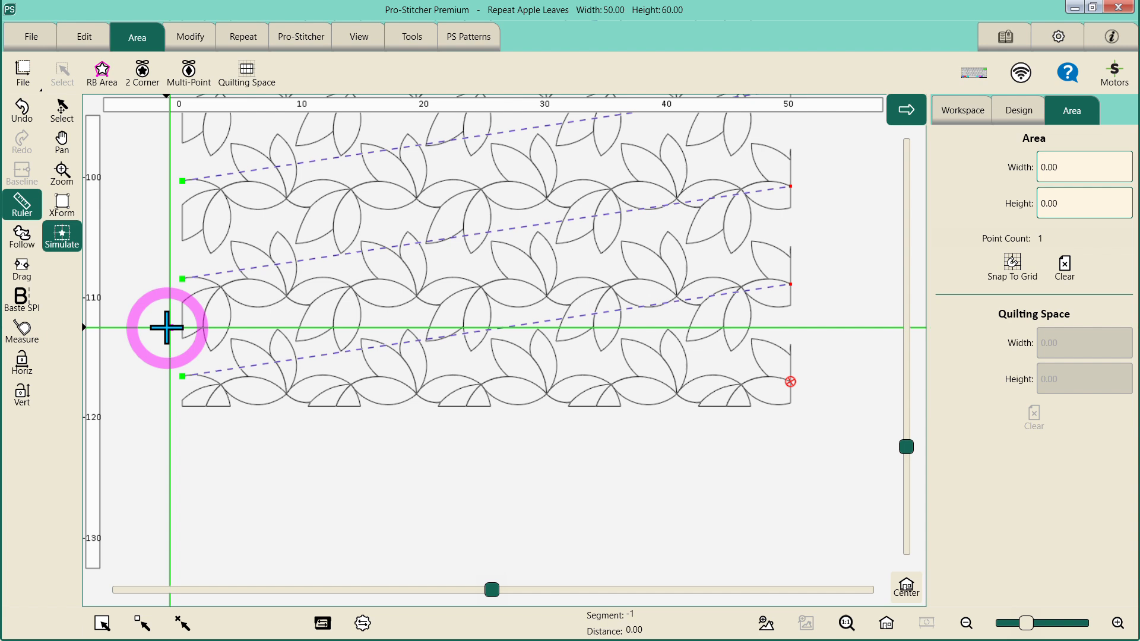
pyautogui.moveTo(166, 327)
pyautogui.mouseDown()
pyautogui.moveTo(190, 346)
pyautogui.moveTo(328, 363)
pyautogui.moveTo(404, 351)
pyautogui.moveTo(811, 387)
pyautogui.moveTo(824, 422)
pyautogui.moveTo(796, 285)
pyautogui.moveTo(806, 313)
pyautogui.moveTo(796, 390)
pyautogui.moveTo(809, 331)
pyautogui.moveTo(804, 369)
pyautogui.moveTo(687, 412)
pyautogui.moveTo(744, 422)
pyautogui.mouseUp()
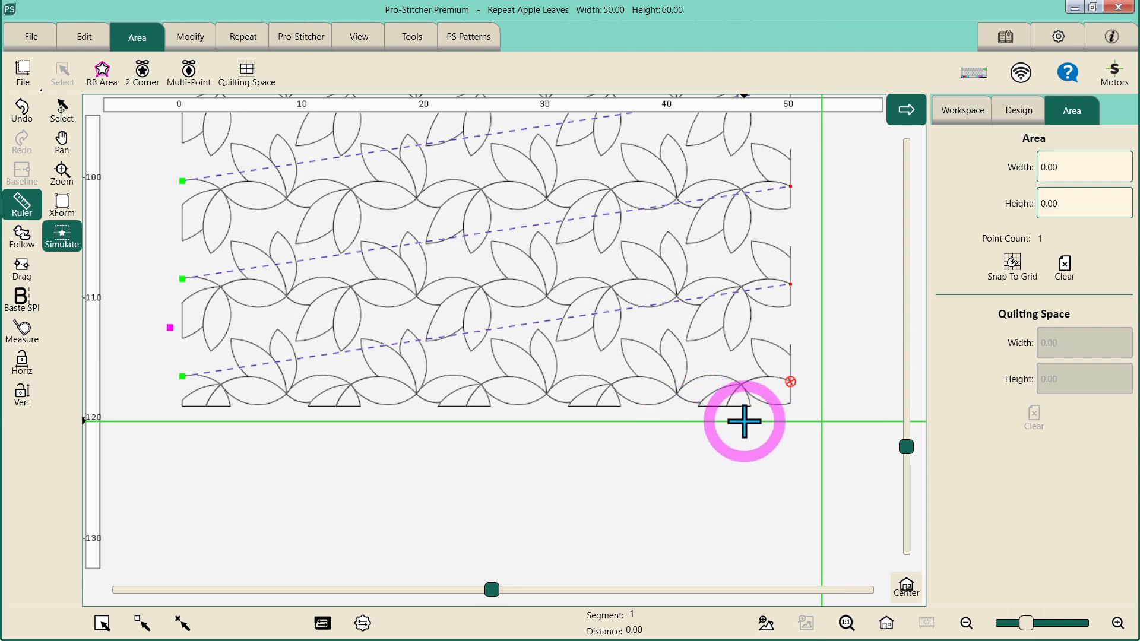
pyautogui.click(144, 80)
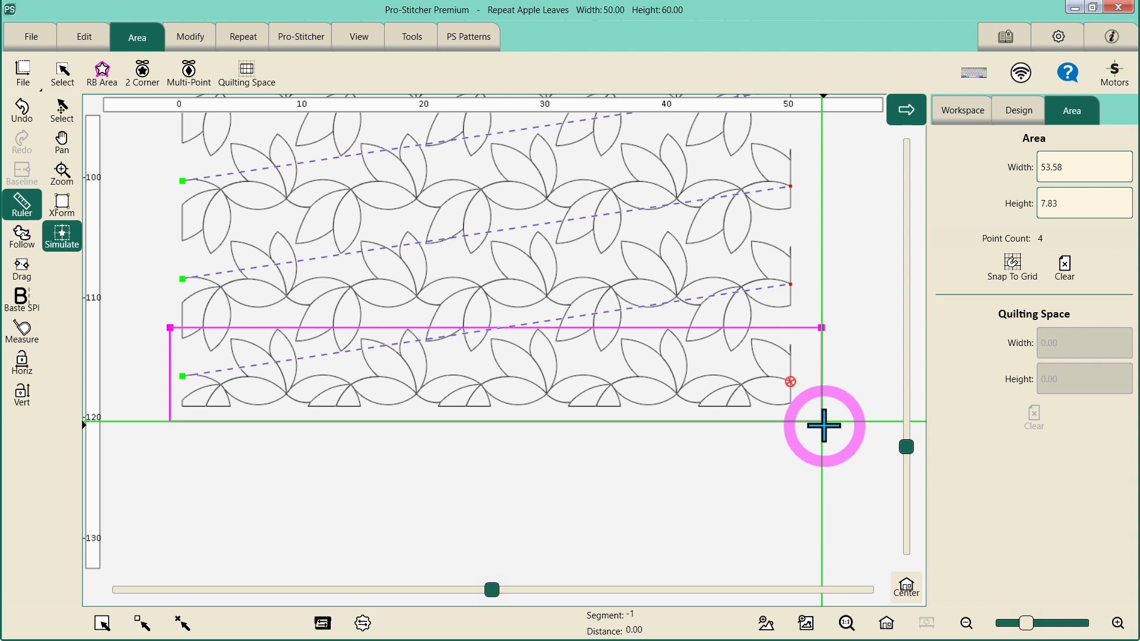
pyautogui.click(823, 423)
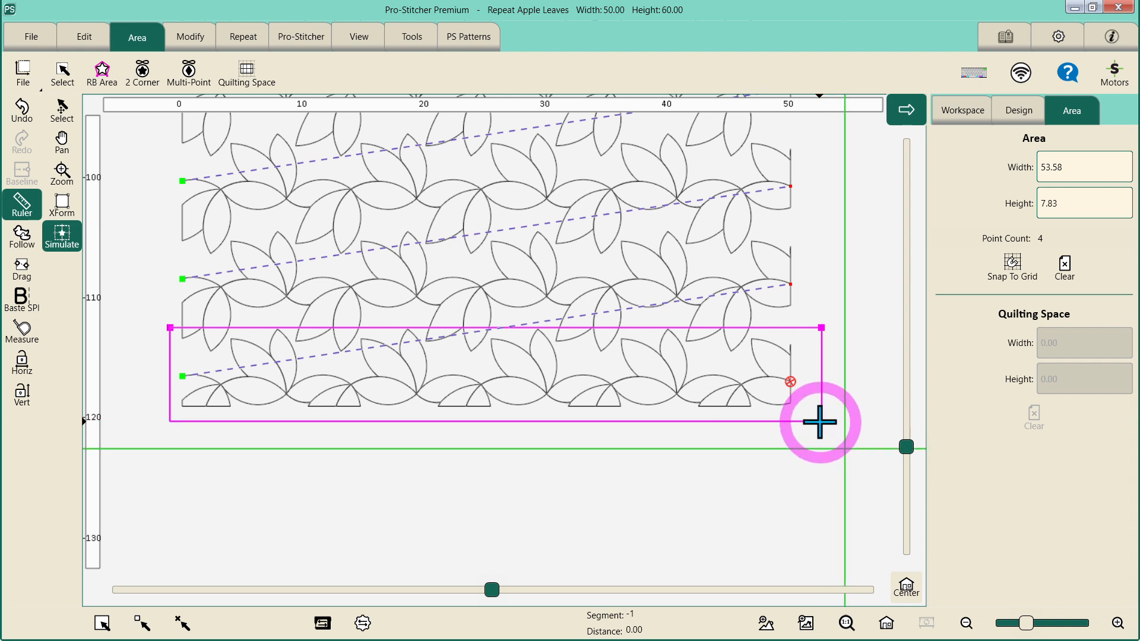
# - Set the area's height to 12
pyautogui.click(1064, 208)
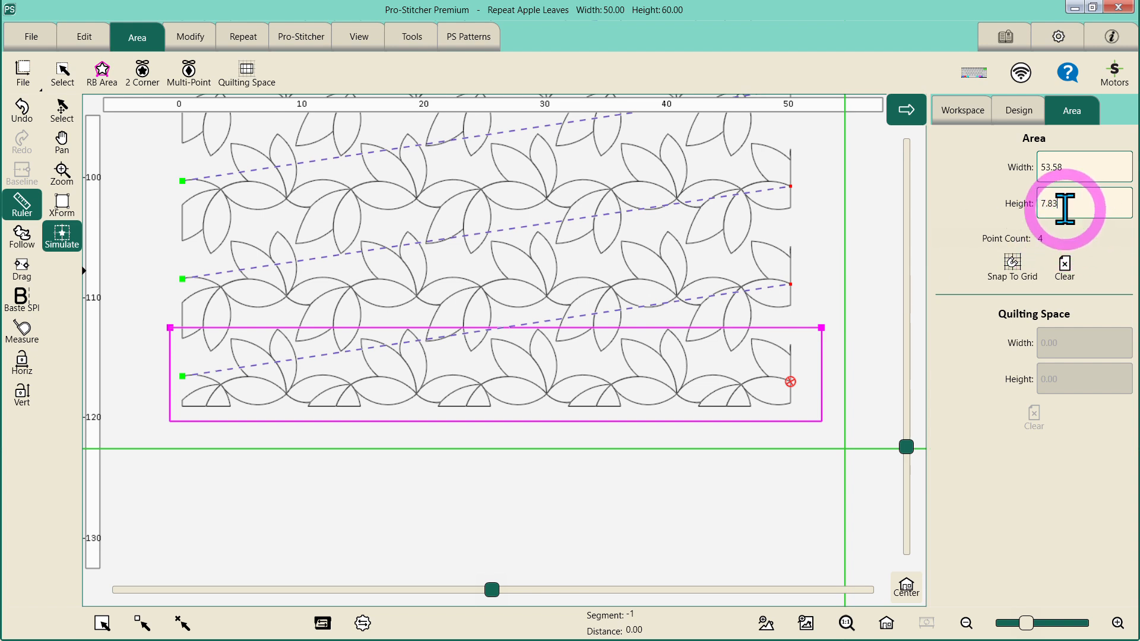
pyautogui.click(896, 337)
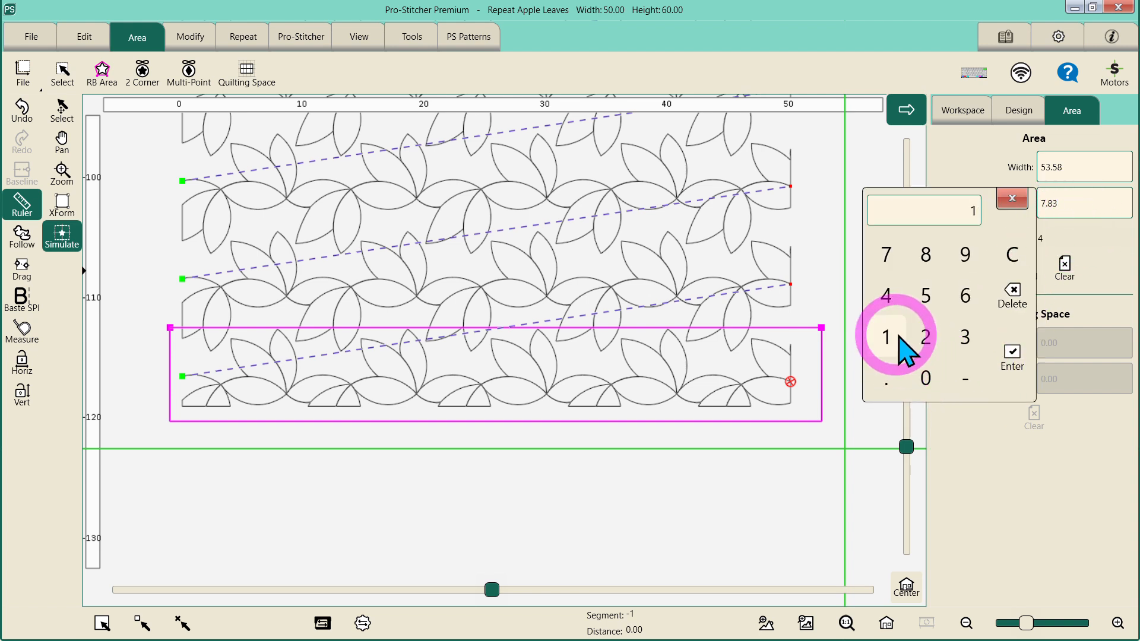
pyautogui.click(930, 336)
pyautogui.click(1007, 374)
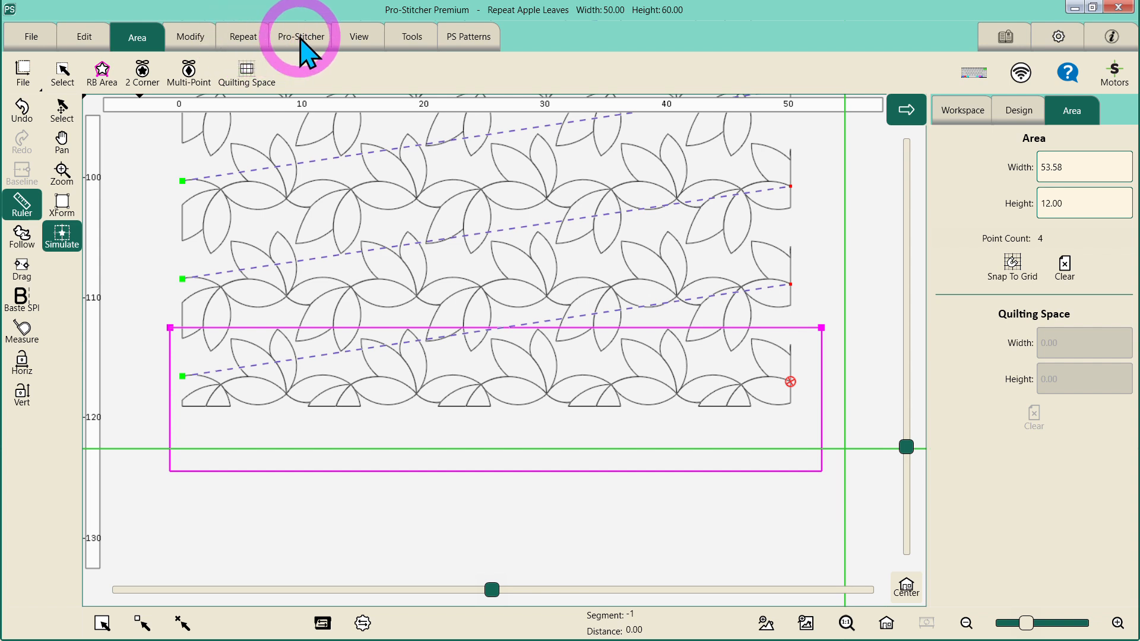
# - Crop away the part of the design inside the area with Edges enabled, and baseline the result
pyautogui.click(191, 38)
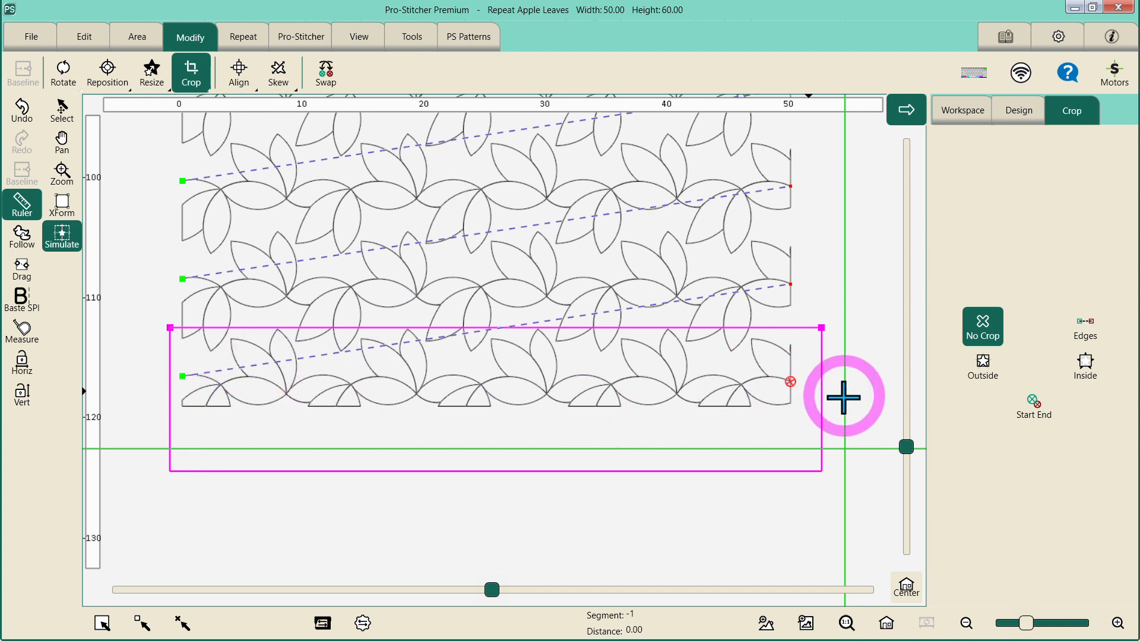
pyautogui.click(1081, 367)
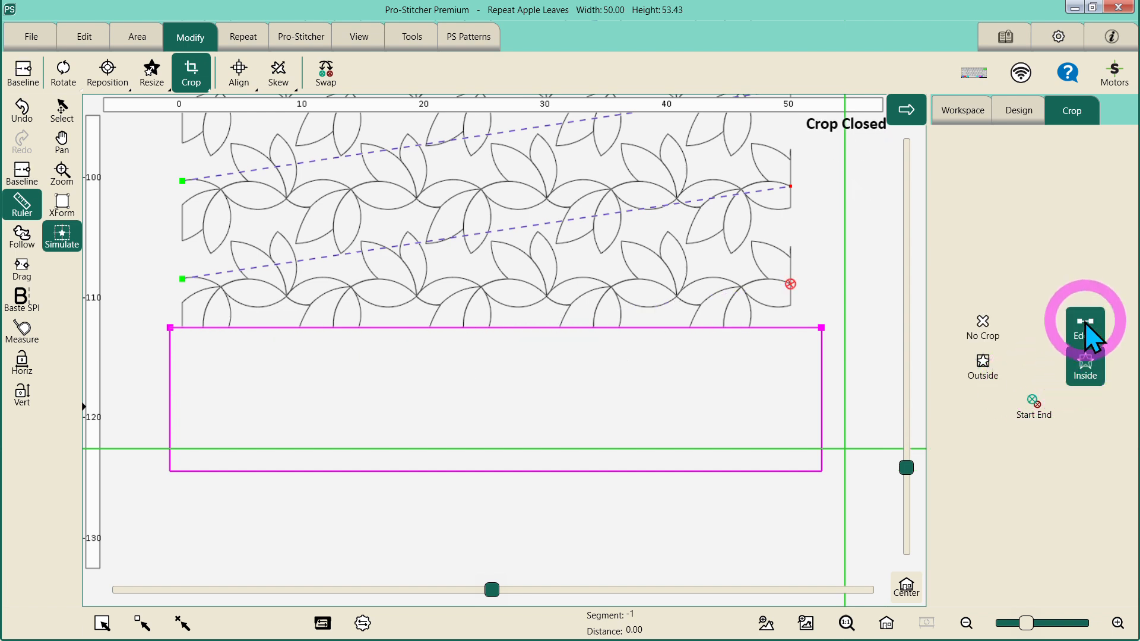
pyautogui.click(20, 176)
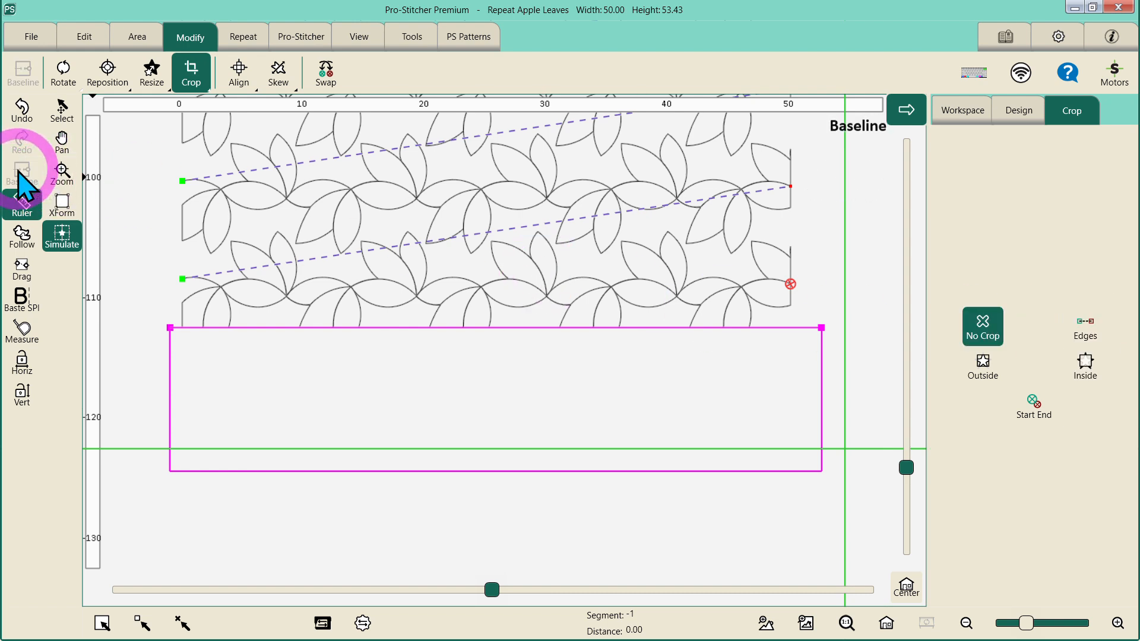
# - Move the start point by jumps to the beginning of the last remaining row, and clear the area
pyautogui.click(886, 623)
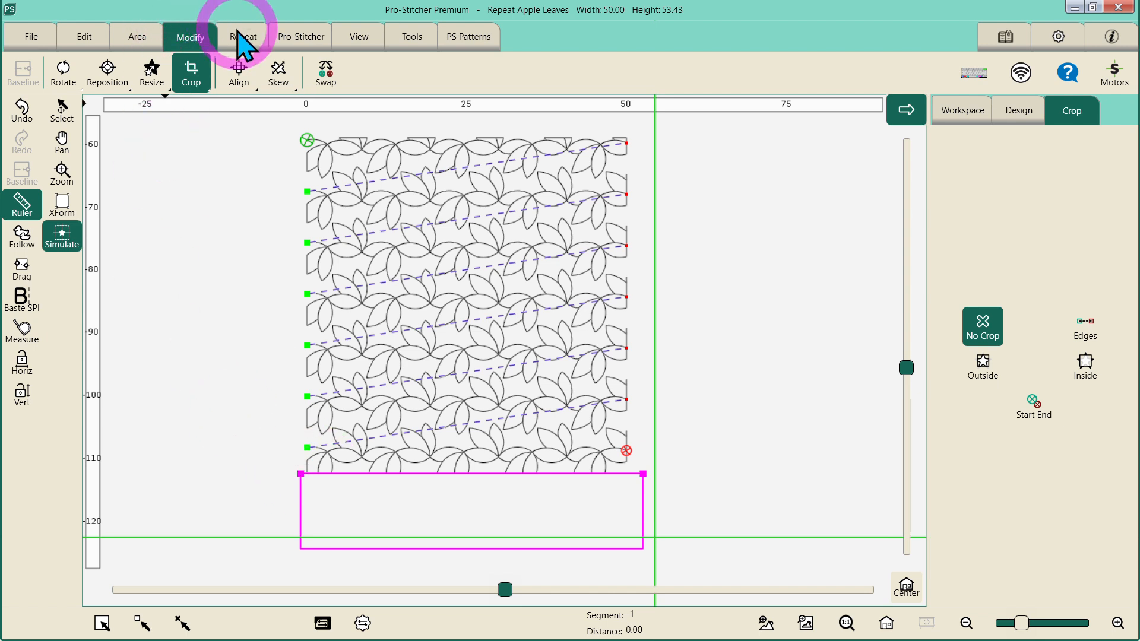
pyautogui.click(298, 40)
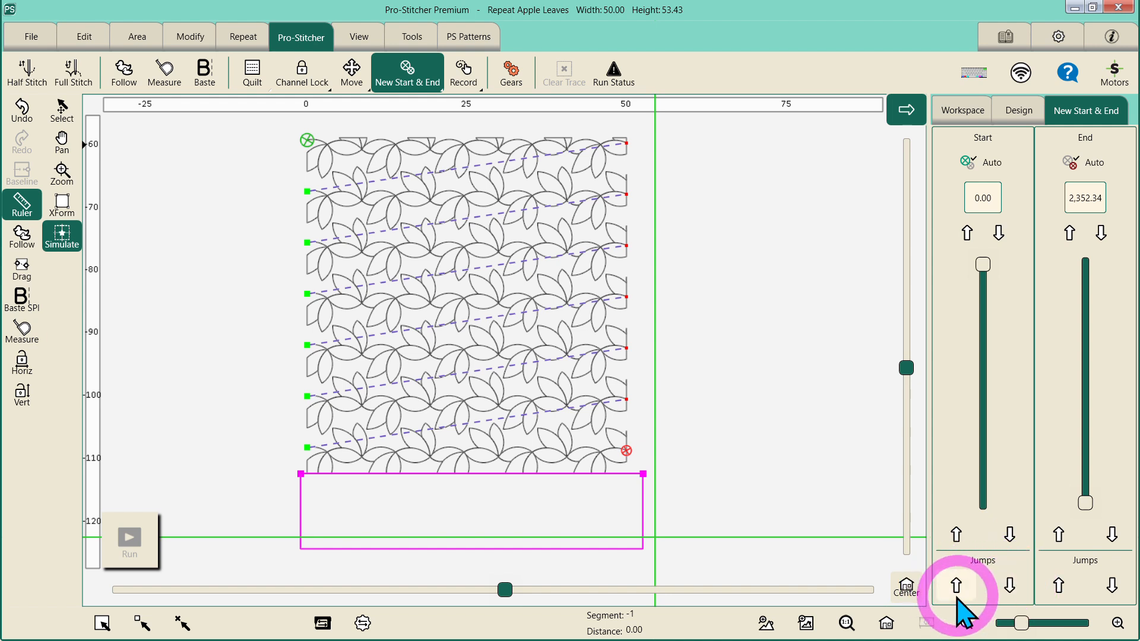
pyautogui.click(1010, 587)
pyautogui.click(1008, 588)
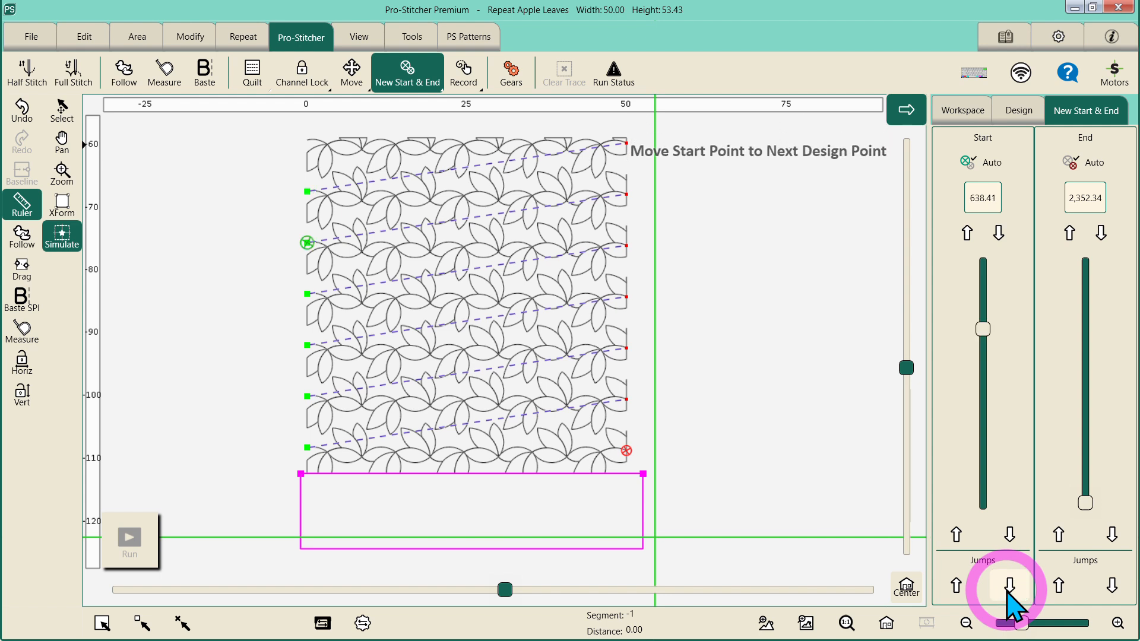
pyautogui.click(1008, 588)
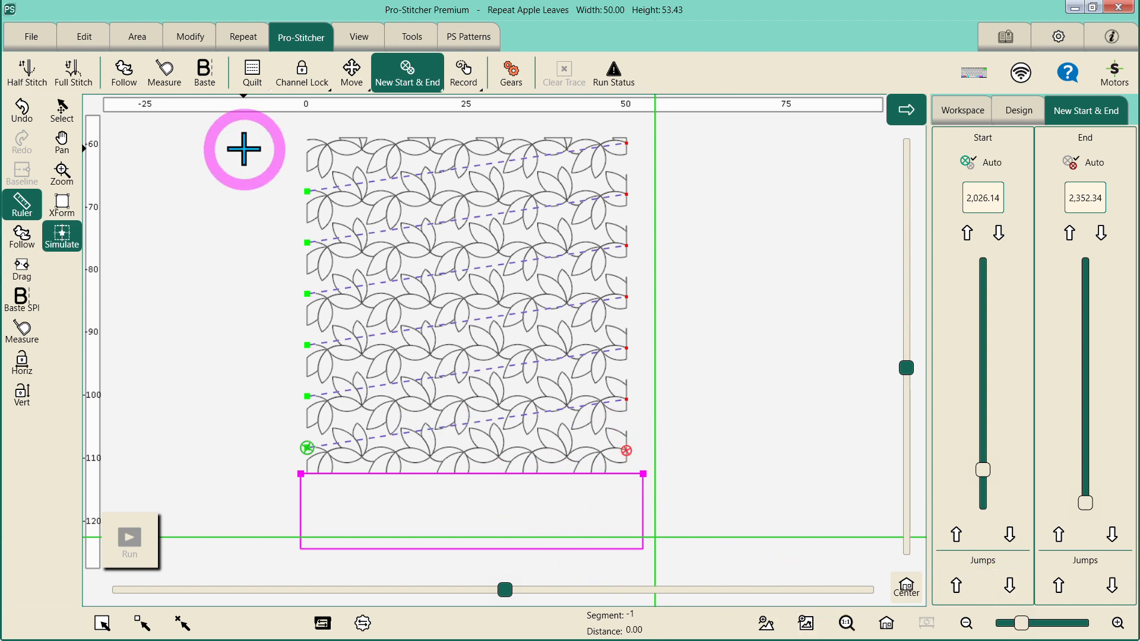
pyautogui.click(142, 37)
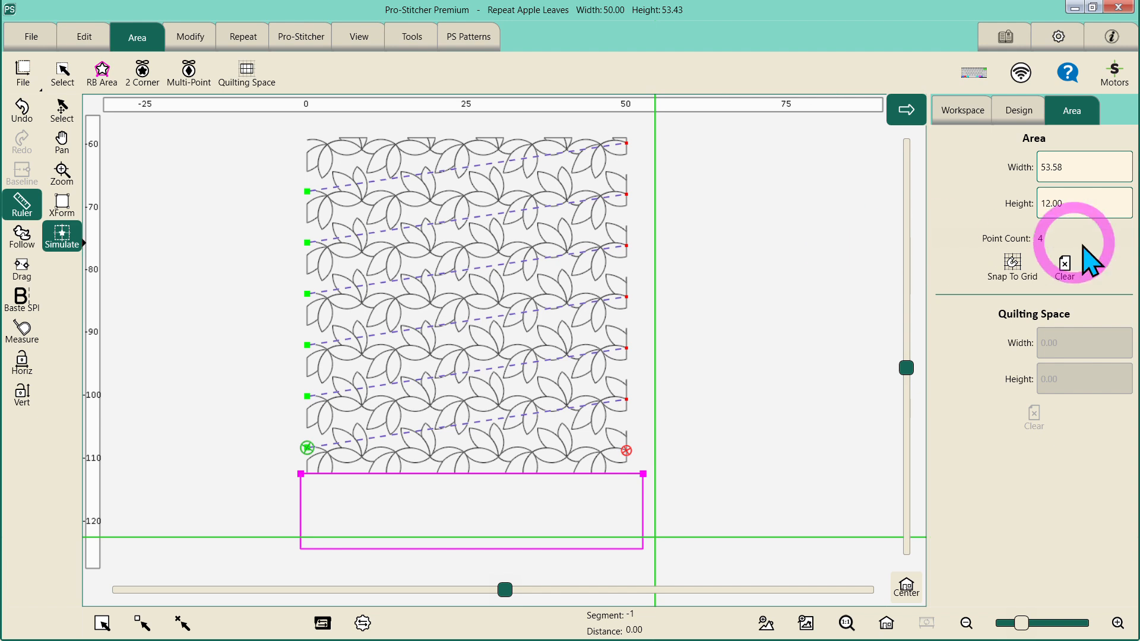
pyautogui.click(1079, 265)
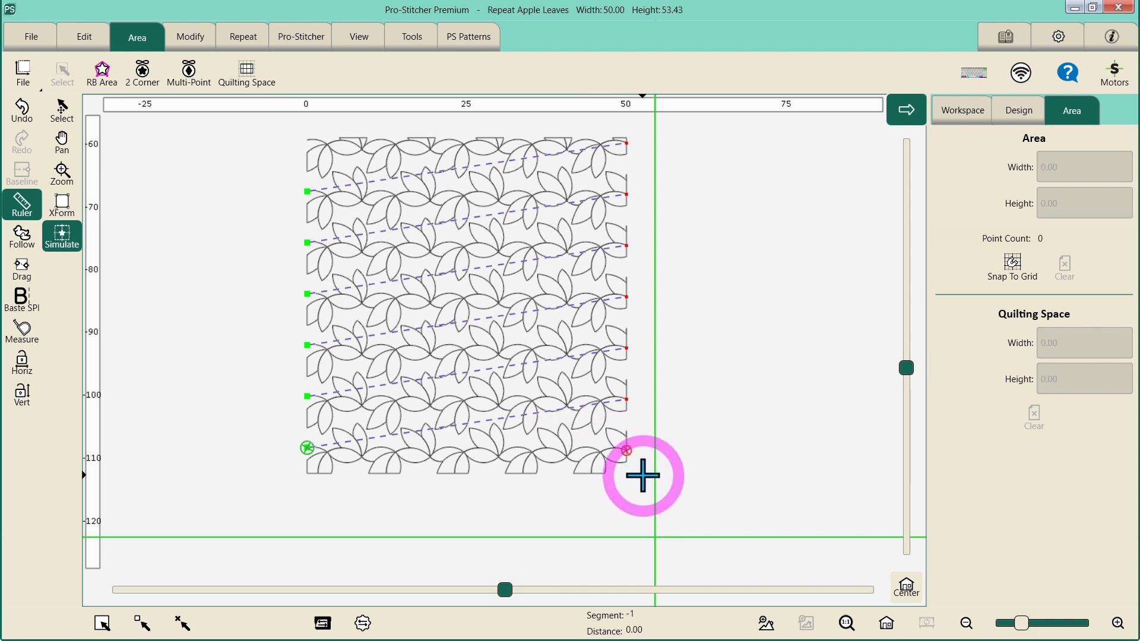
# - Undo the start point move, the crop and the area changes back to the original 50 by 60 area
pyautogui.click(22, 110)
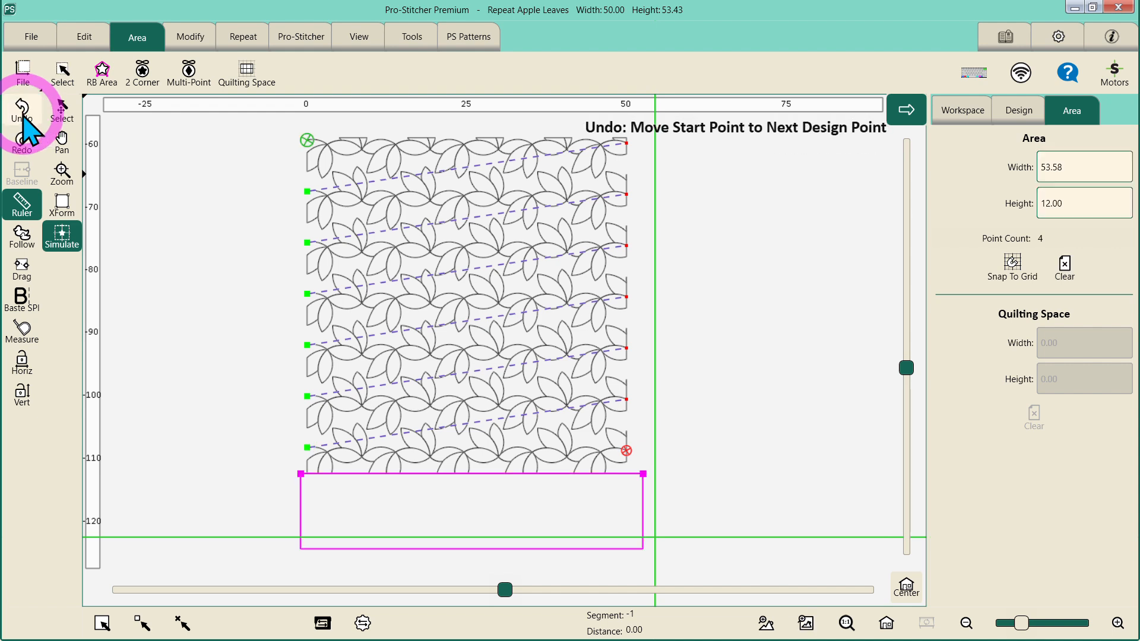
pyautogui.click(24, 116)
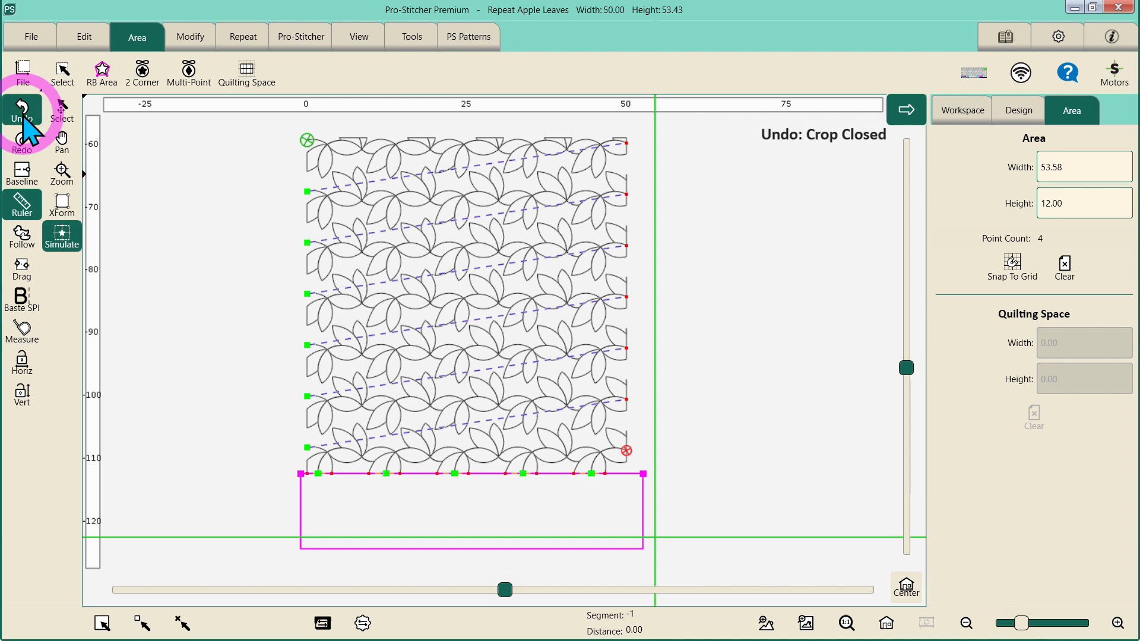
pyautogui.click(24, 122)
pyautogui.click(24, 121)
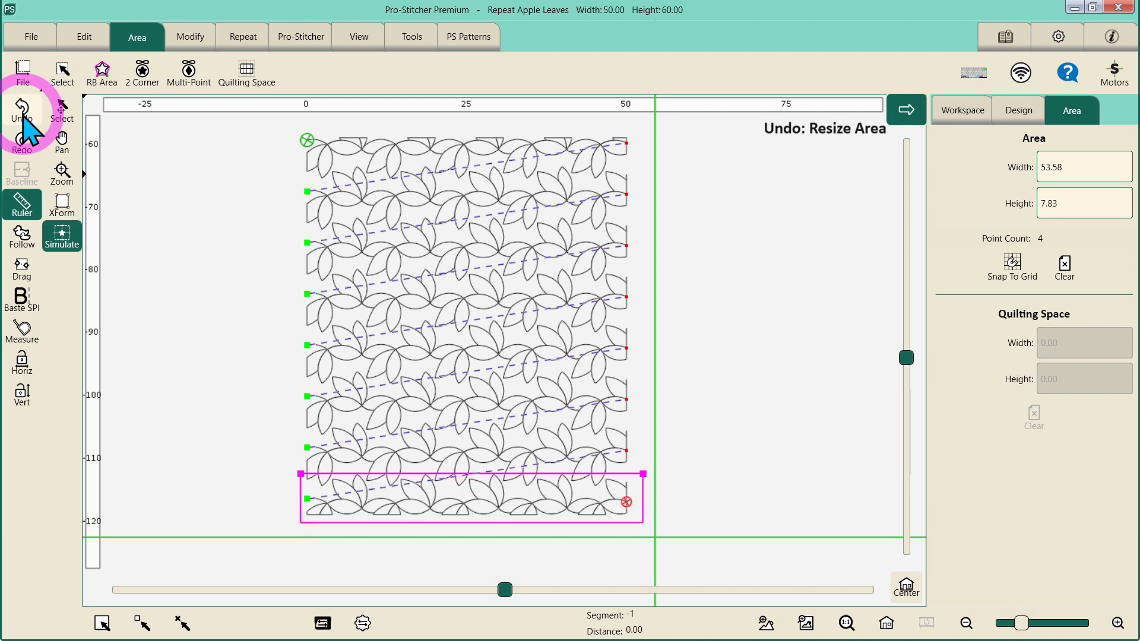
pyautogui.click(24, 118)
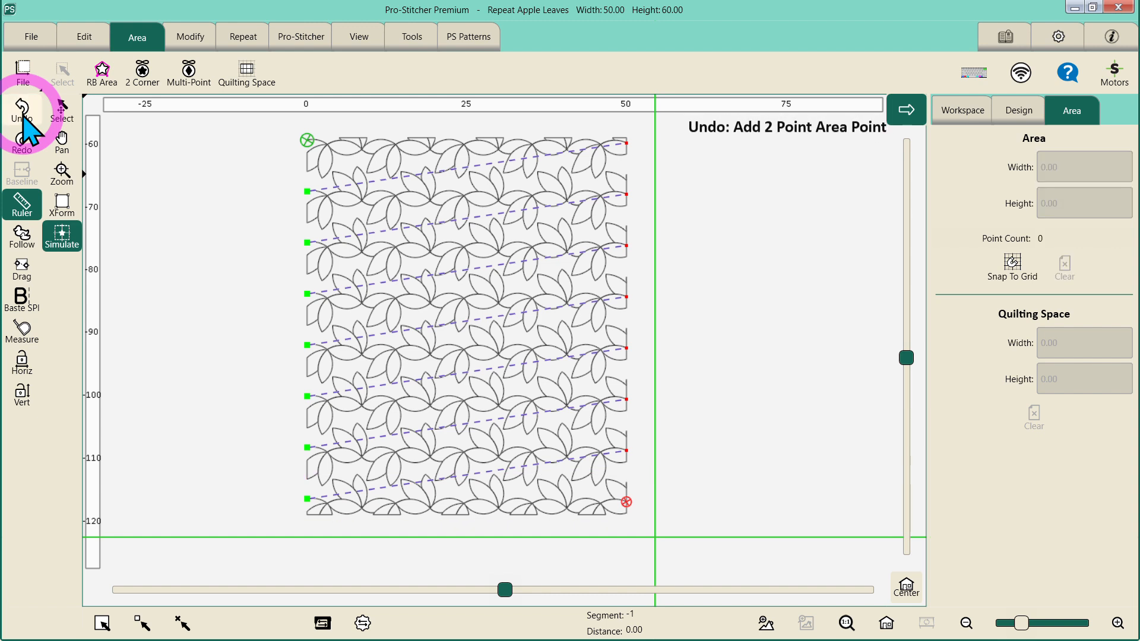
pyautogui.click(24, 122)
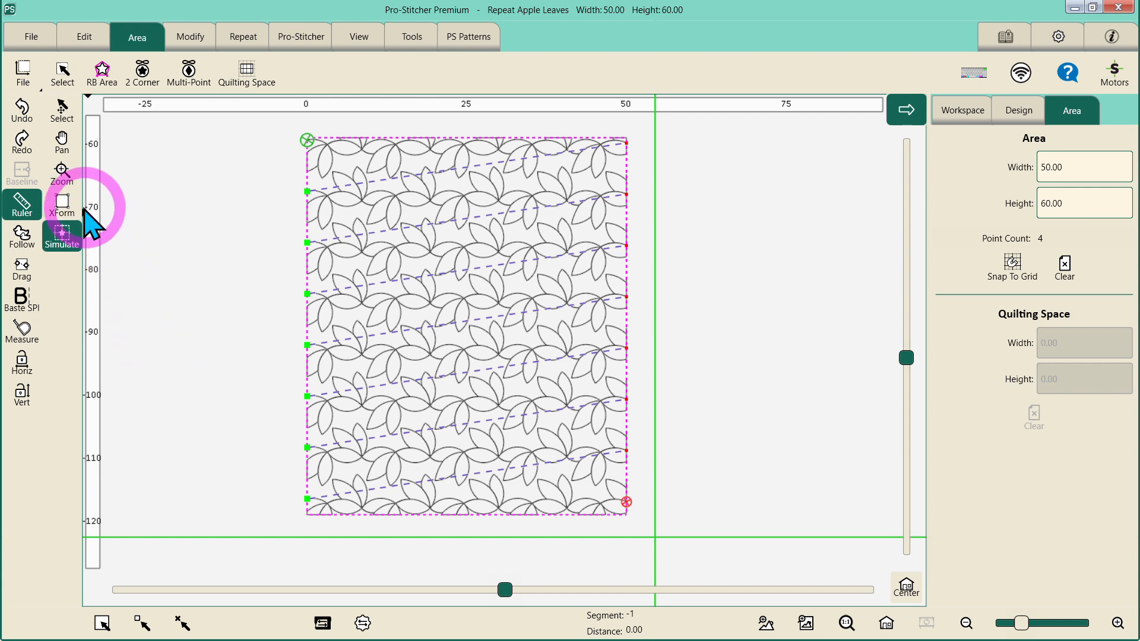
# - Place the new end point at the end of the second-to-last row and jump the start point to that row's beginning
pyautogui.click(62, 172)
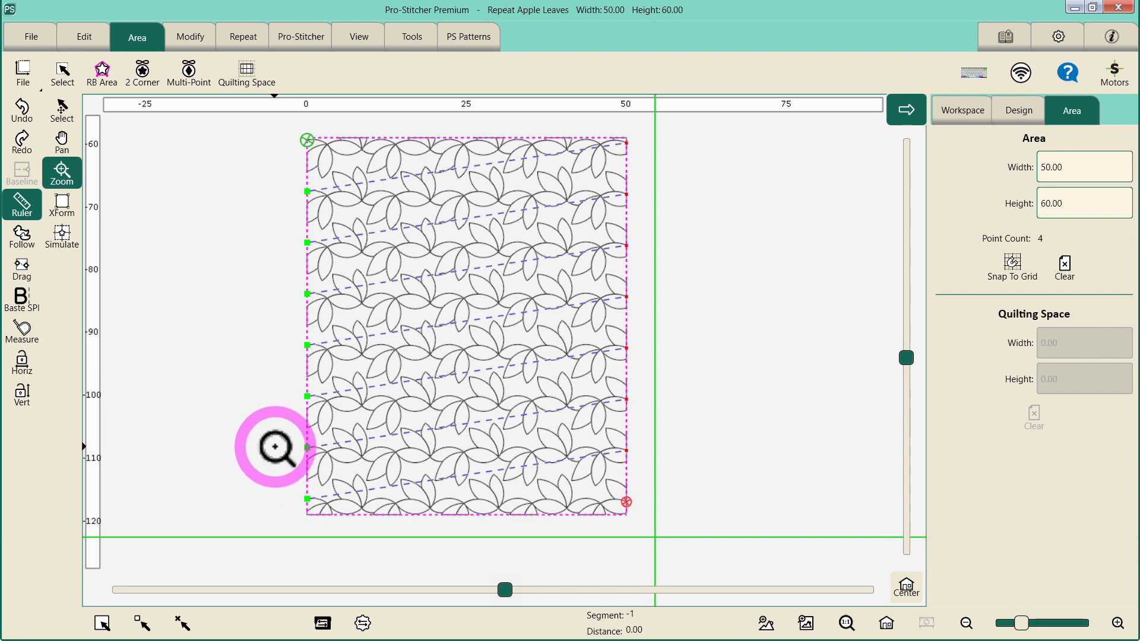
pyautogui.moveTo(271, 432); pyautogui.dragTo(659, 539)
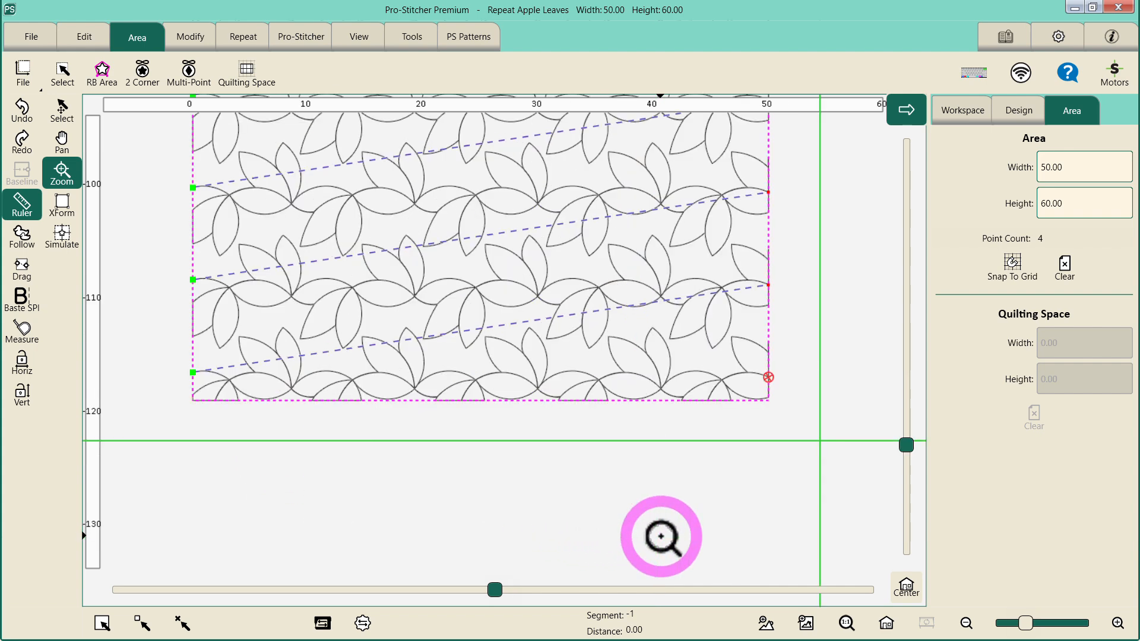
pyautogui.click(64, 239)
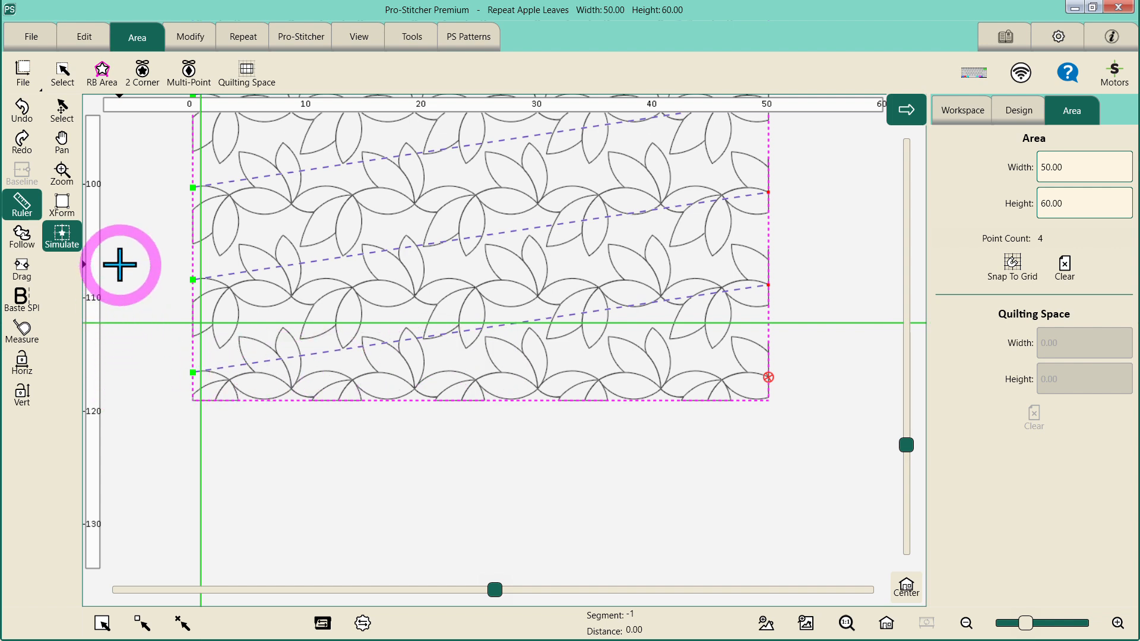
pyautogui.click(297, 38)
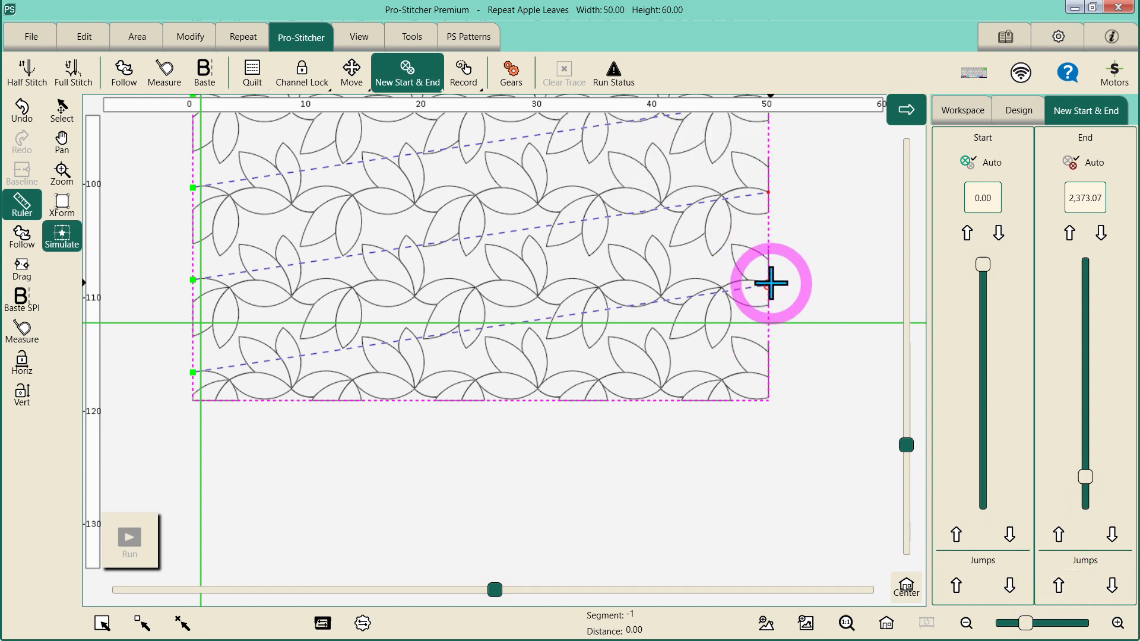
pyautogui.click(886, 624)
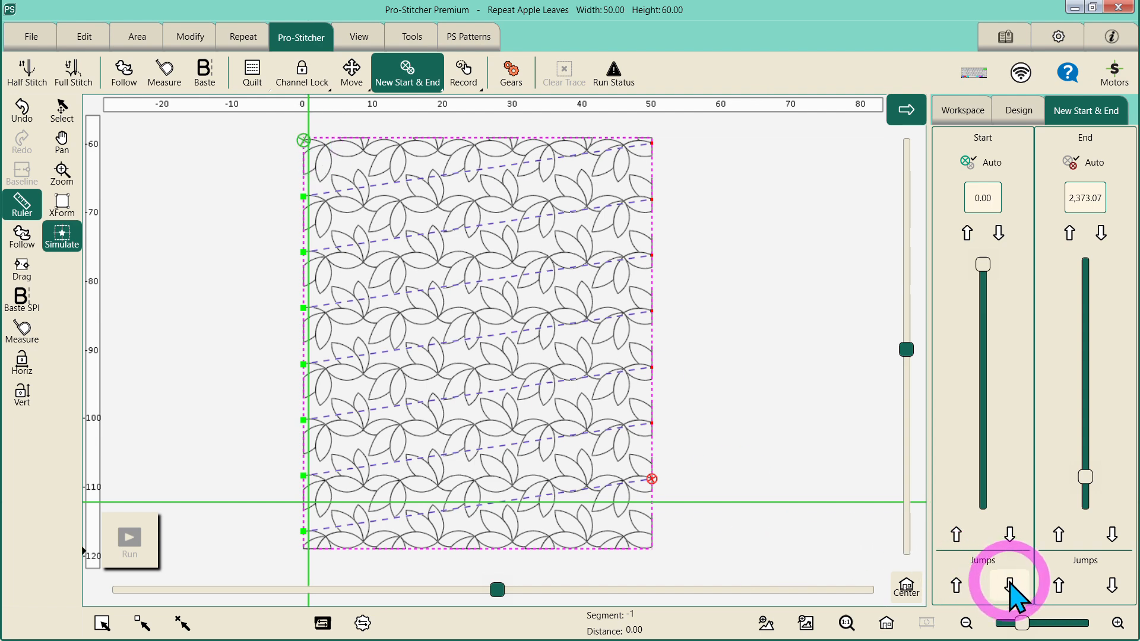
pyautogui.click(1009, 585)
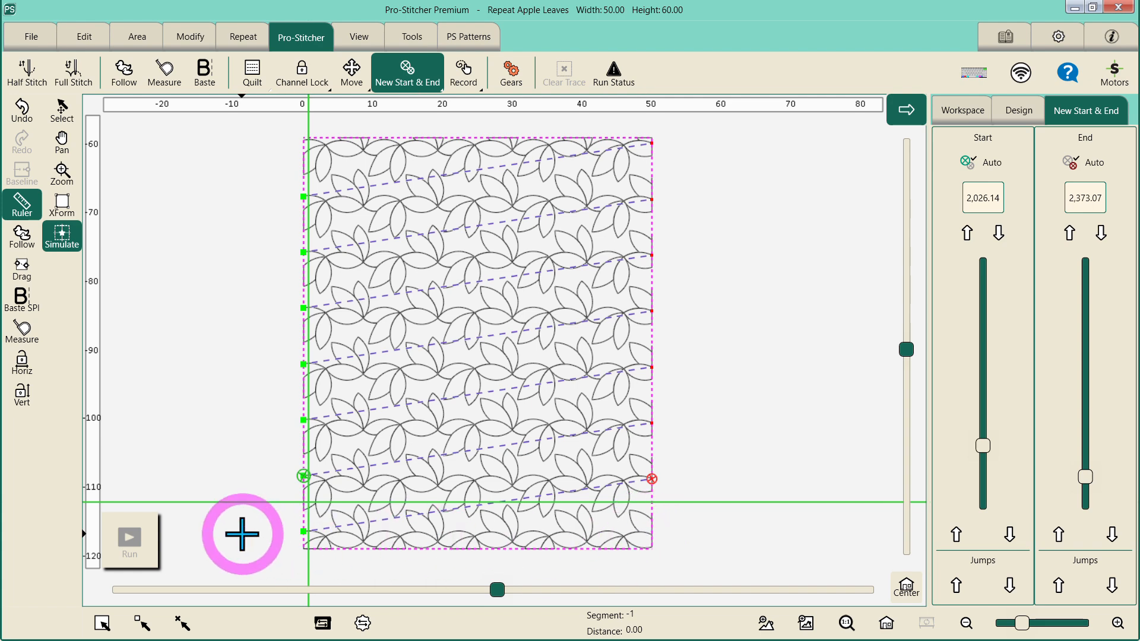
# - Try cropping the design to its current start and end points with a baseline, and undo both operations
pyautogui.click(184, 36)
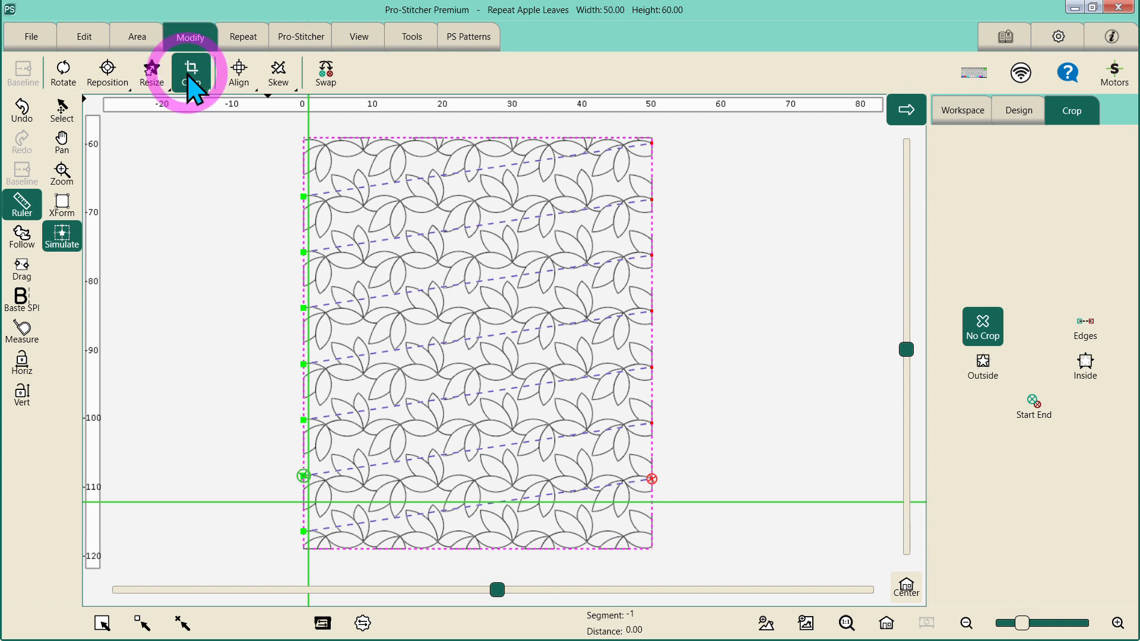
pyautogui.click(1030, 416)
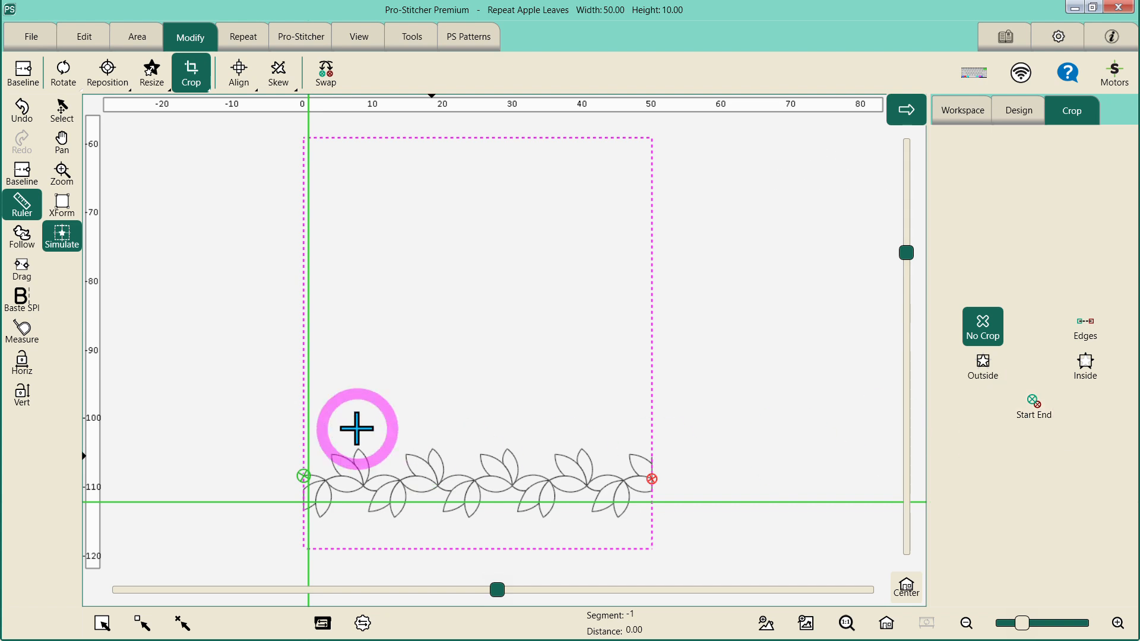
pyautogui.click(11, 171)
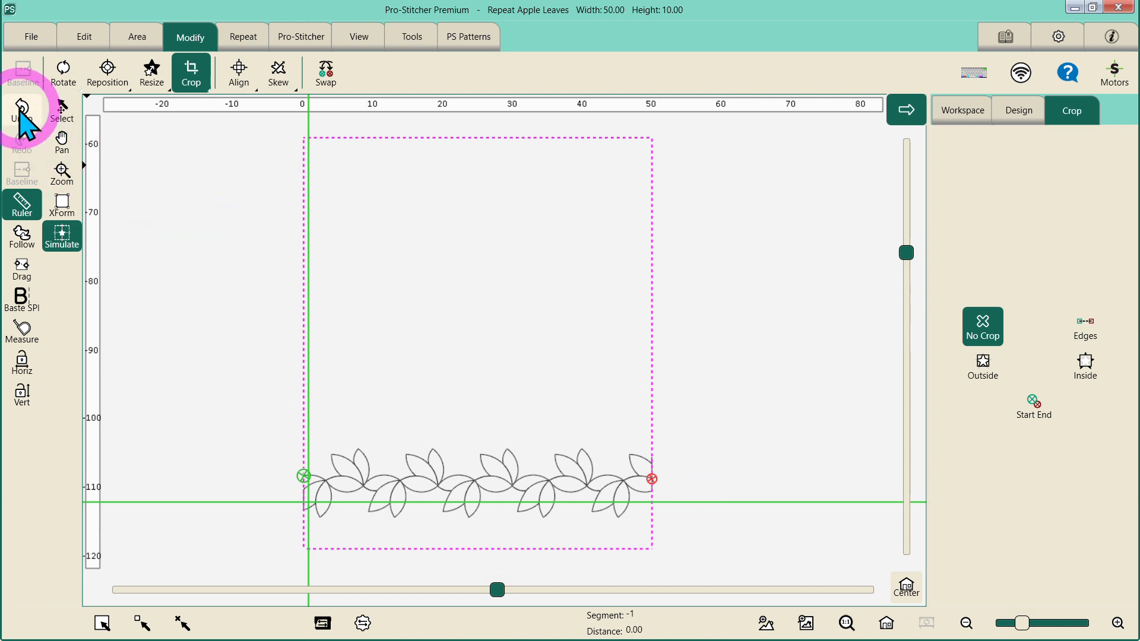
pyautogui.click(22, 113)
pyautogui.click(21, 116)
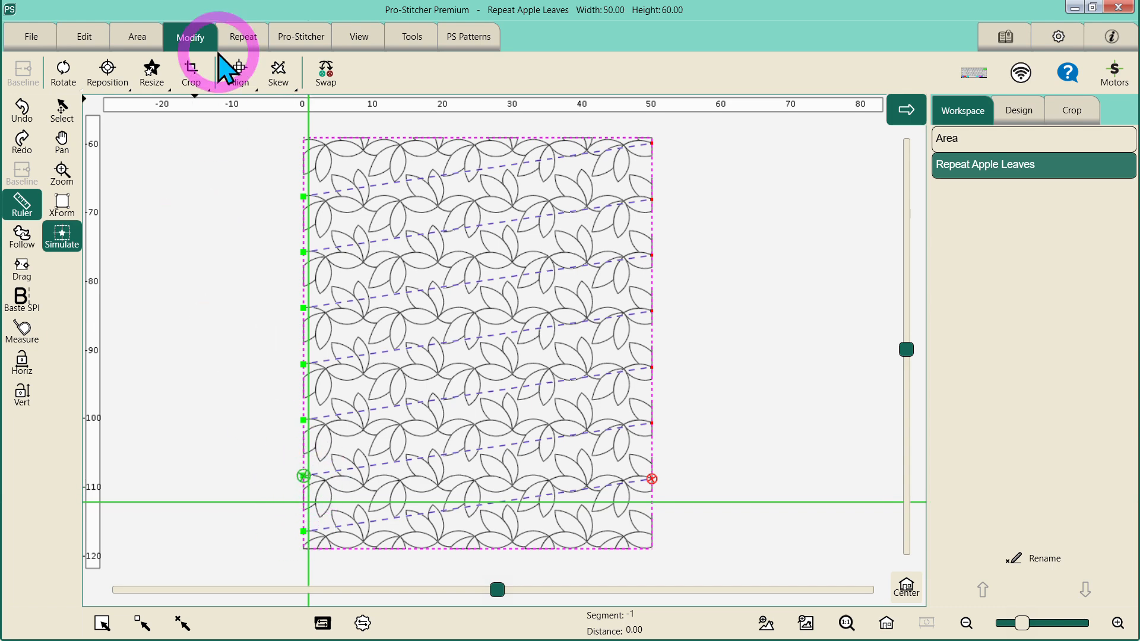
# - Move the start point back by jumps to the beginning of the design's first row
pyautogui.click(305, 37)
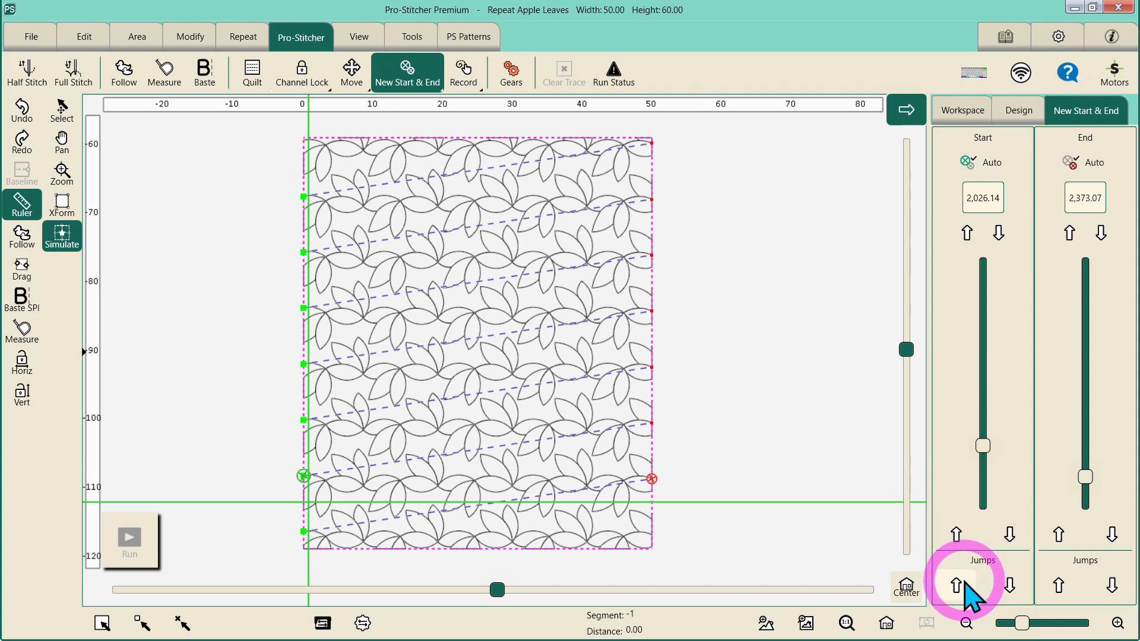
pyautogui.click(957, 586)
pyautogui.click(957, 586)
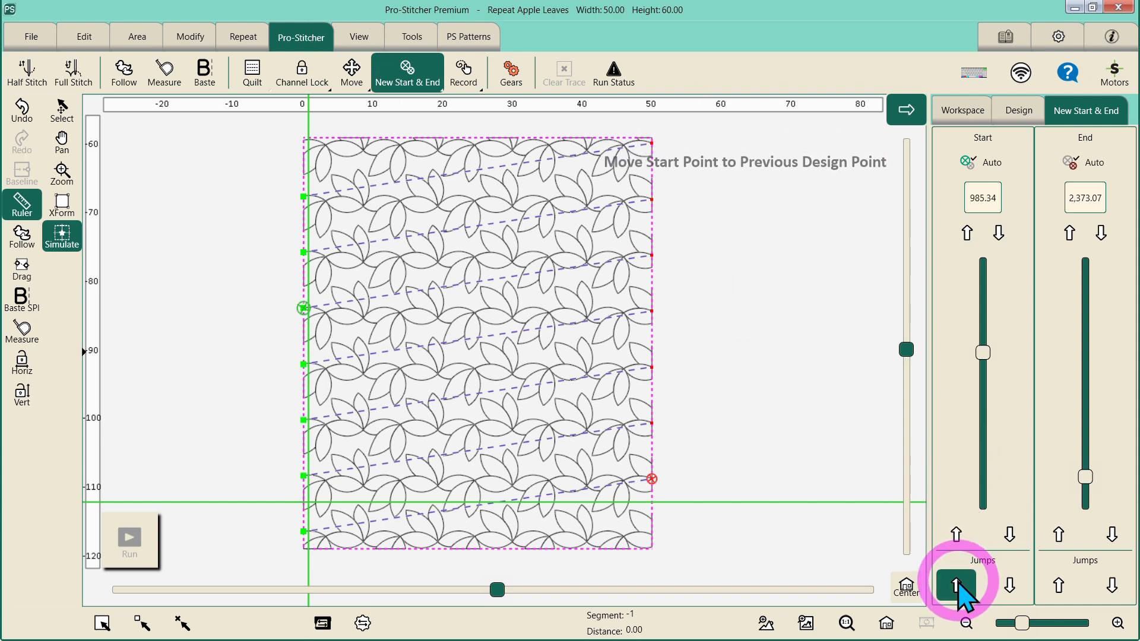
pyautogui.click(957, 586)
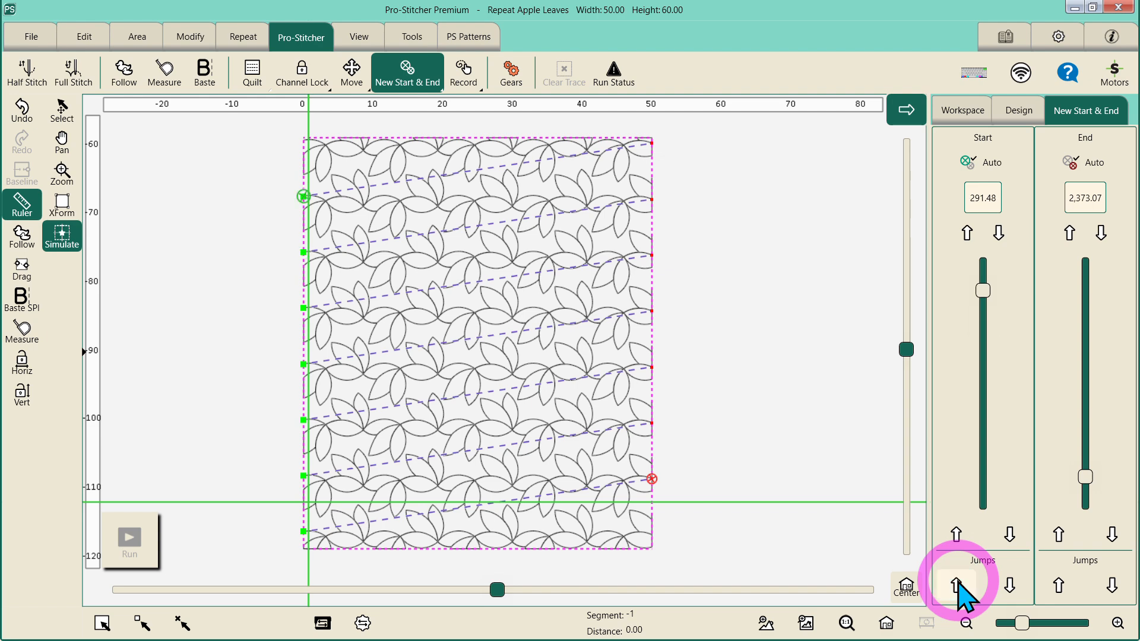
# - Crop the design with Start End to remove the bottom row beyond the end point, and baseline the result
pyautogui.click(180, 41)
pyautogui.click(194, 77)
pyautogui.click(1032, 409)
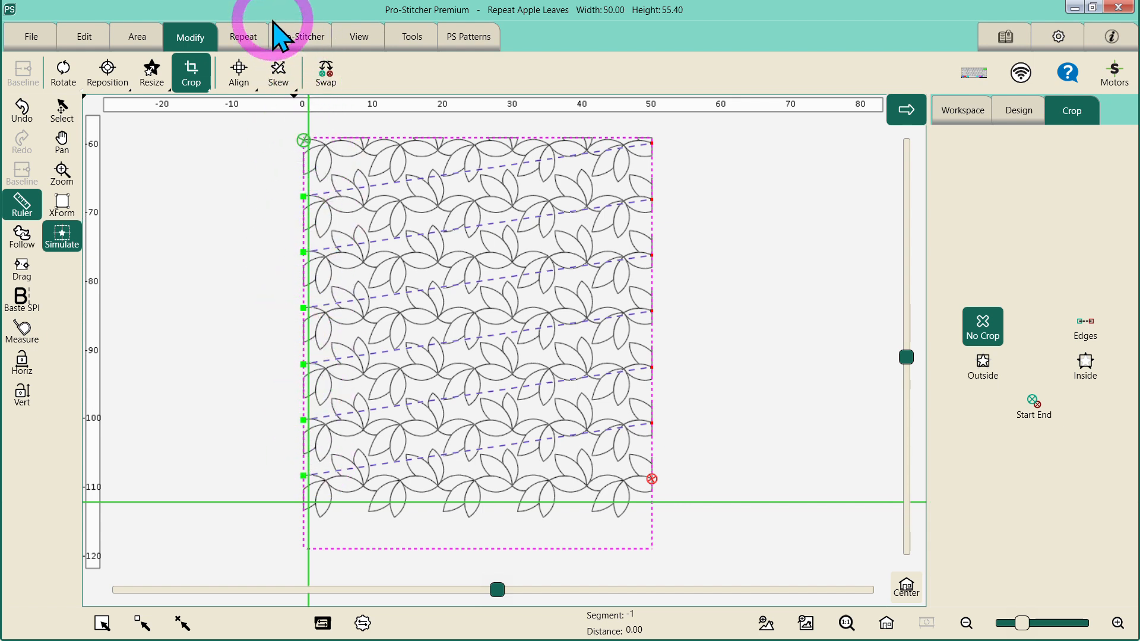
# - Move the start point forward by jumps to the beginning of the last remaining row, at 2,026.14
pyautogui.click(291, 45)
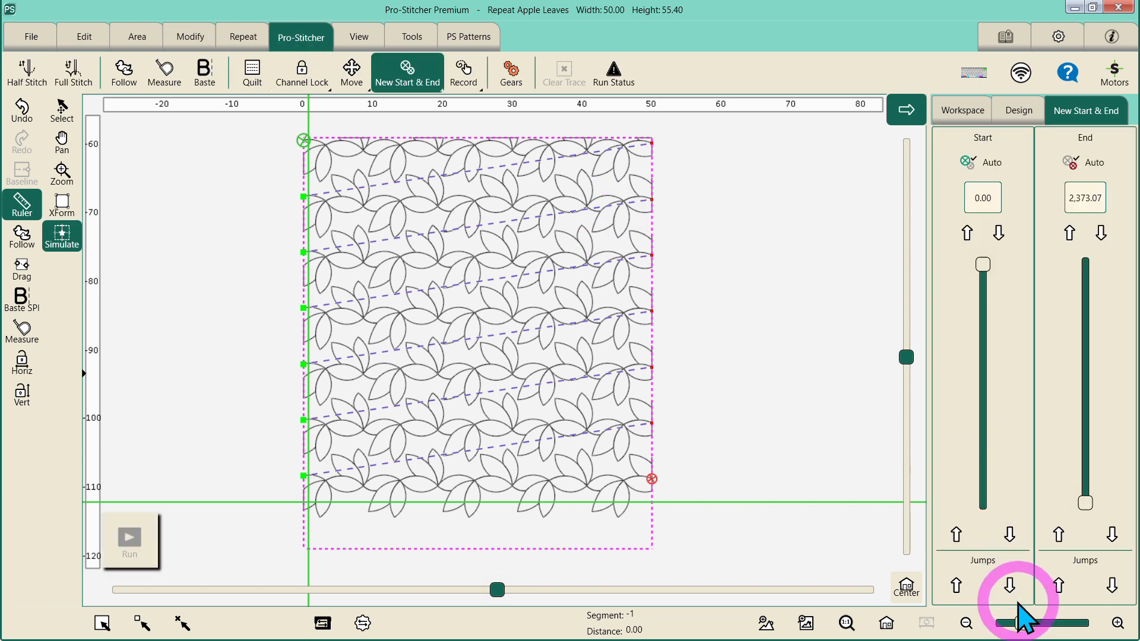
pyautogui.click(1009, 586)
pyautogui.click(1009, 587)
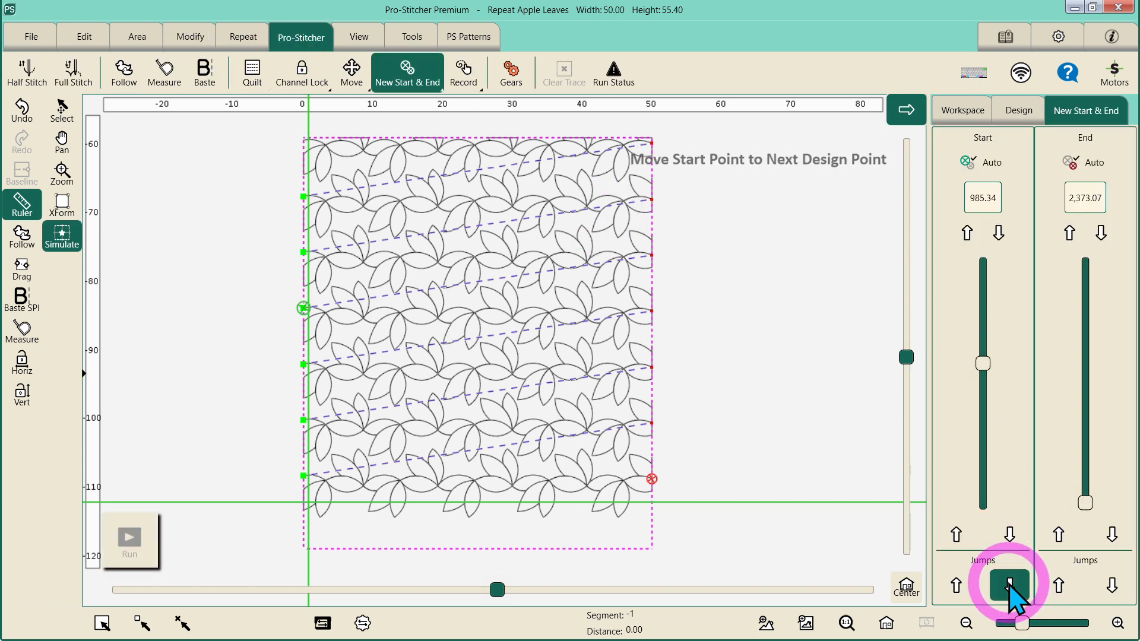
pyautogui.click(1009, 586)
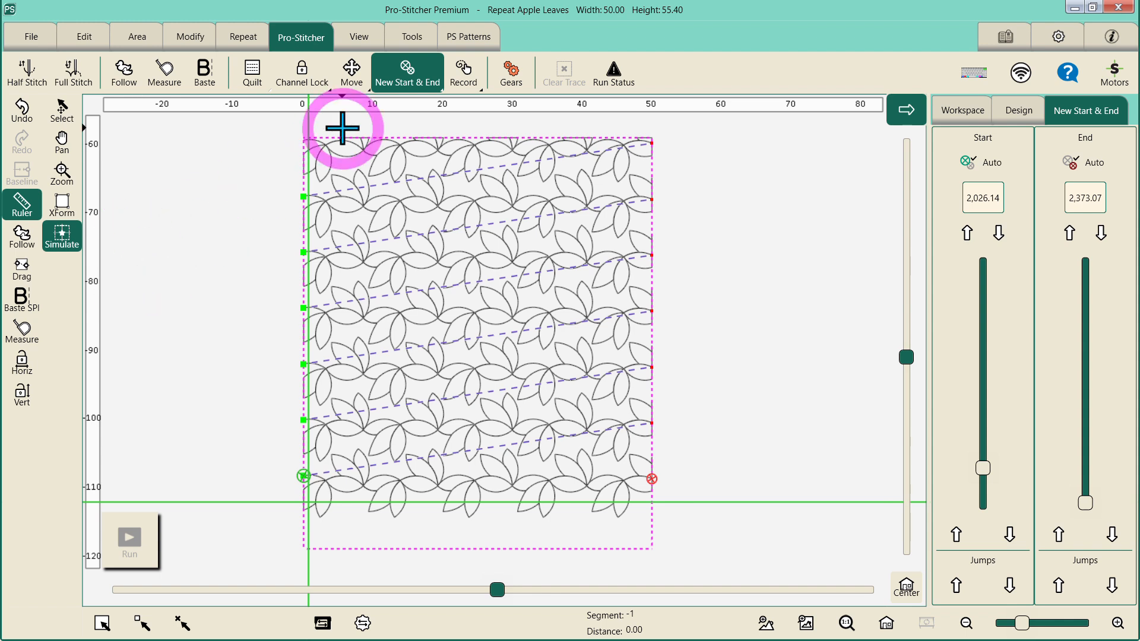
pyautogui.click(167, 221)
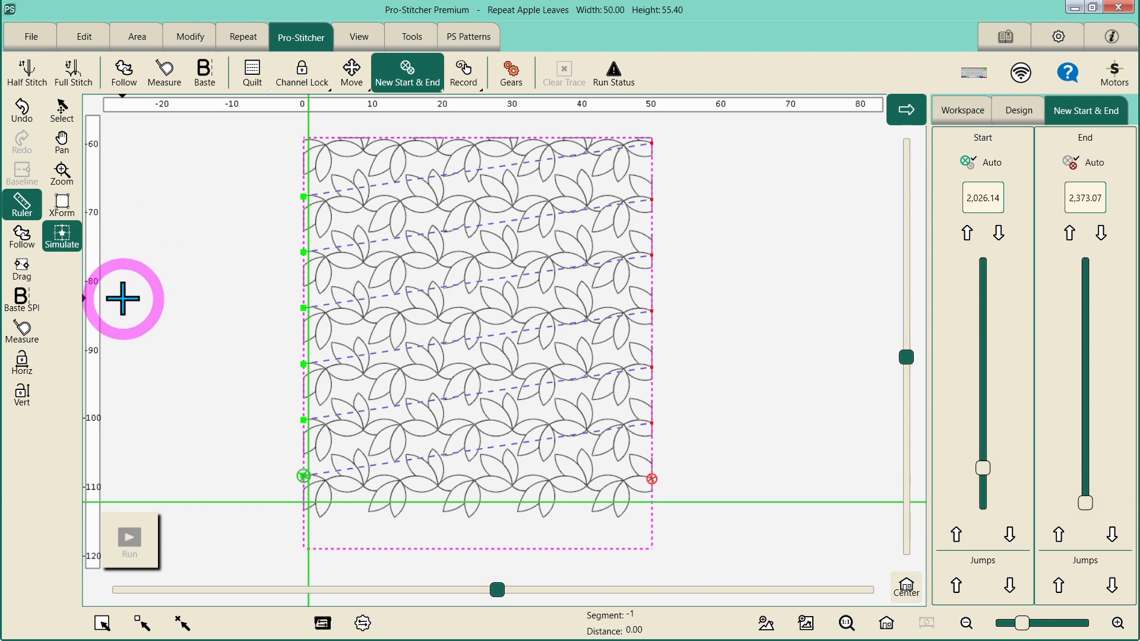
# - Clear everything from the workspace and bring up the file browser for opening a design
pyautogui.click(30, 36)
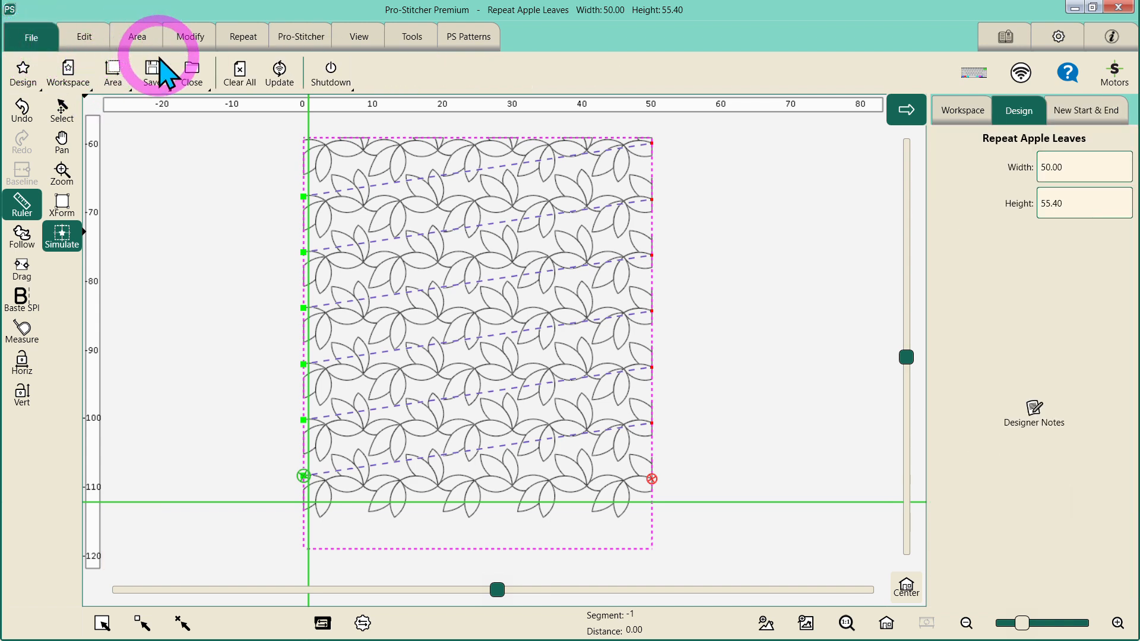
pyautogui.click(237, 83)
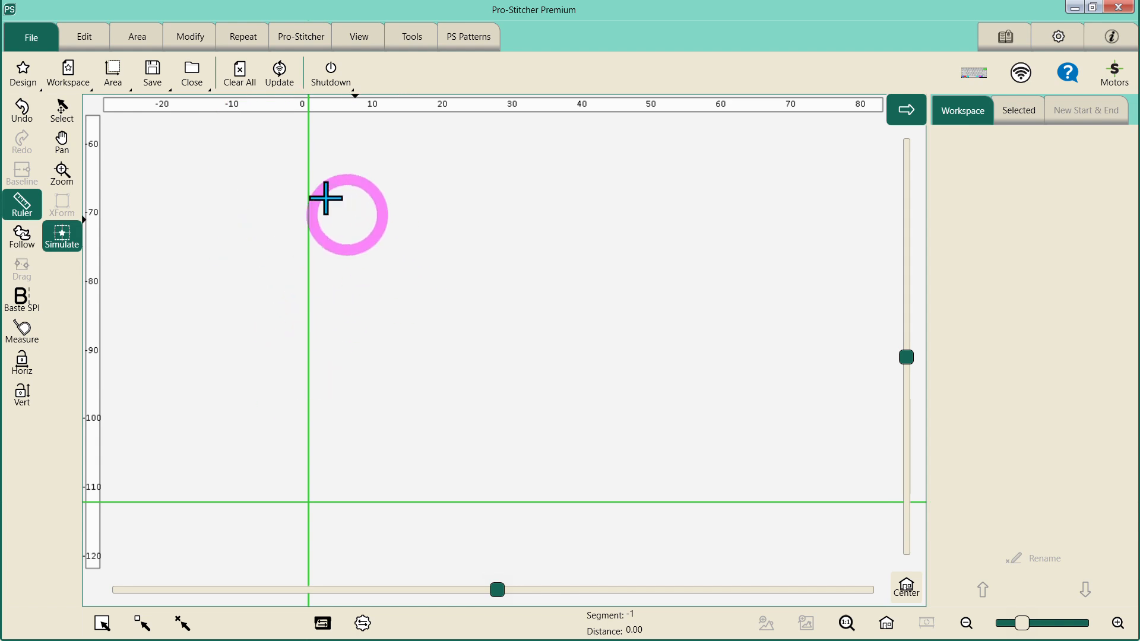
pyautogui.click(23, 74)
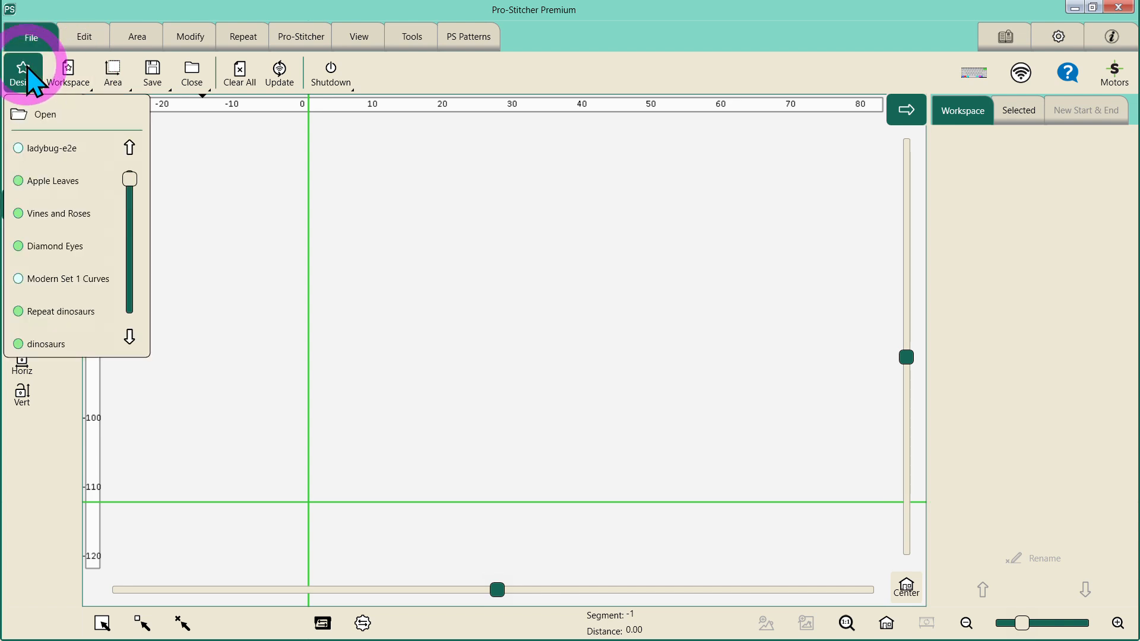
pyautogui.click(128, 148)
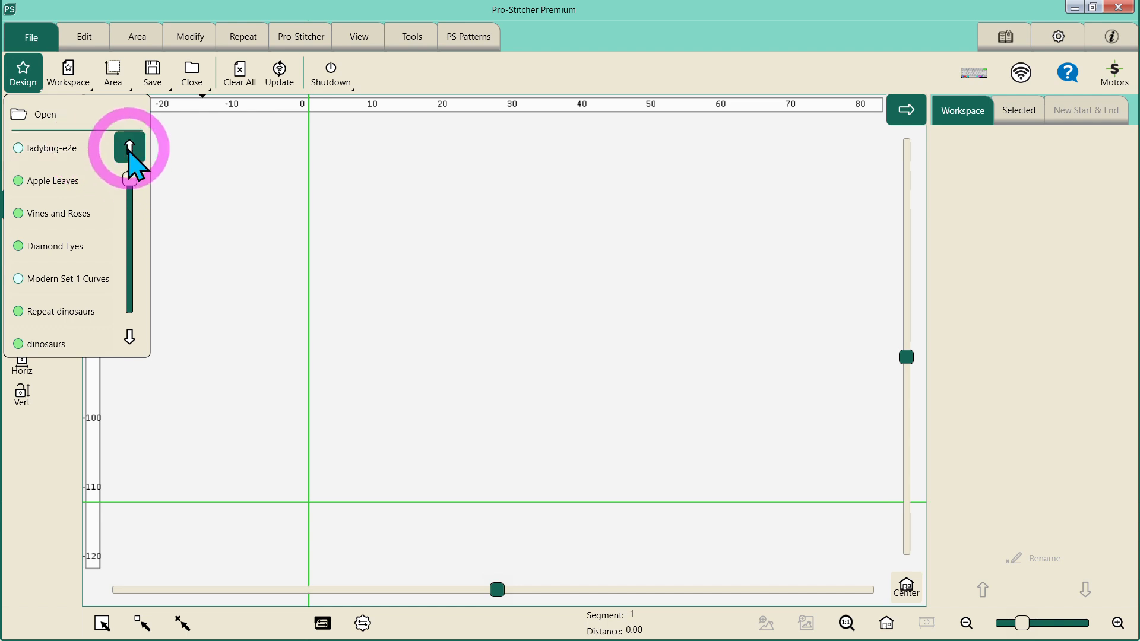
pyautogui.click(129, 336)
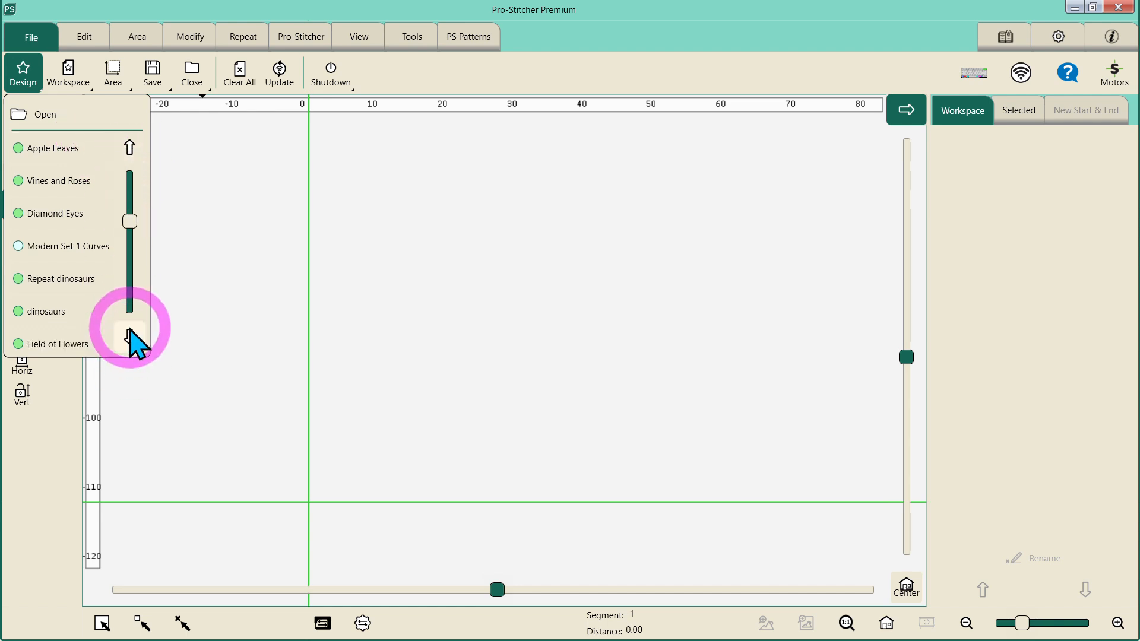
pyautogui.click(129, 336)
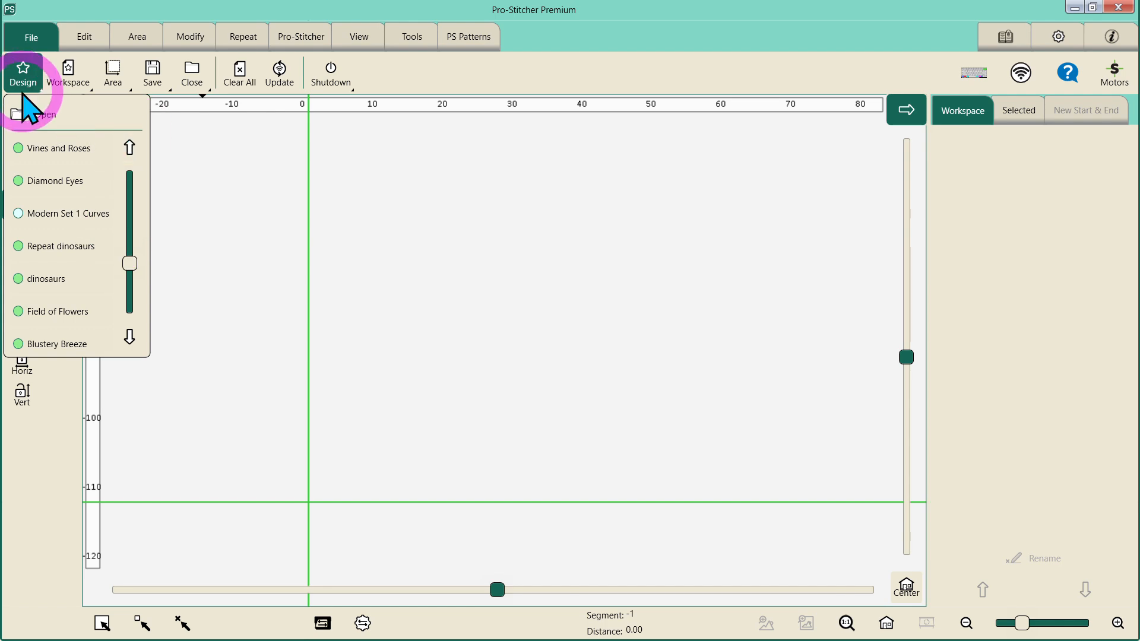
pyautogui.click(36, 112)
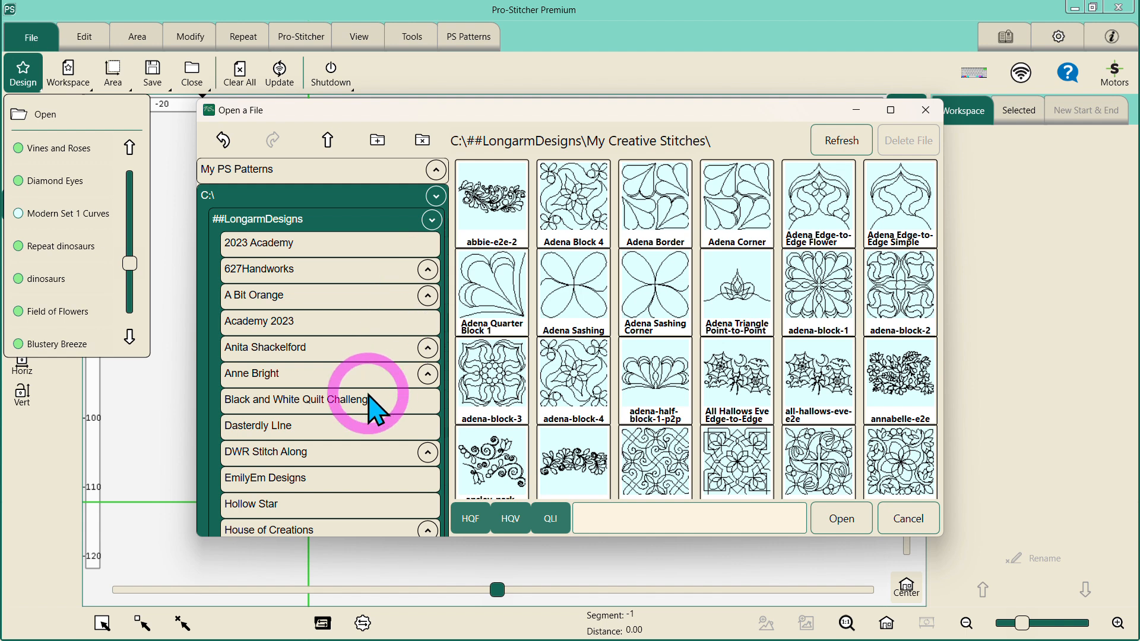
# - Open the ladybug-e2e design from the My Creative Stitches folder and baseline it
pyautogui.scroll(-8, 373, 404)
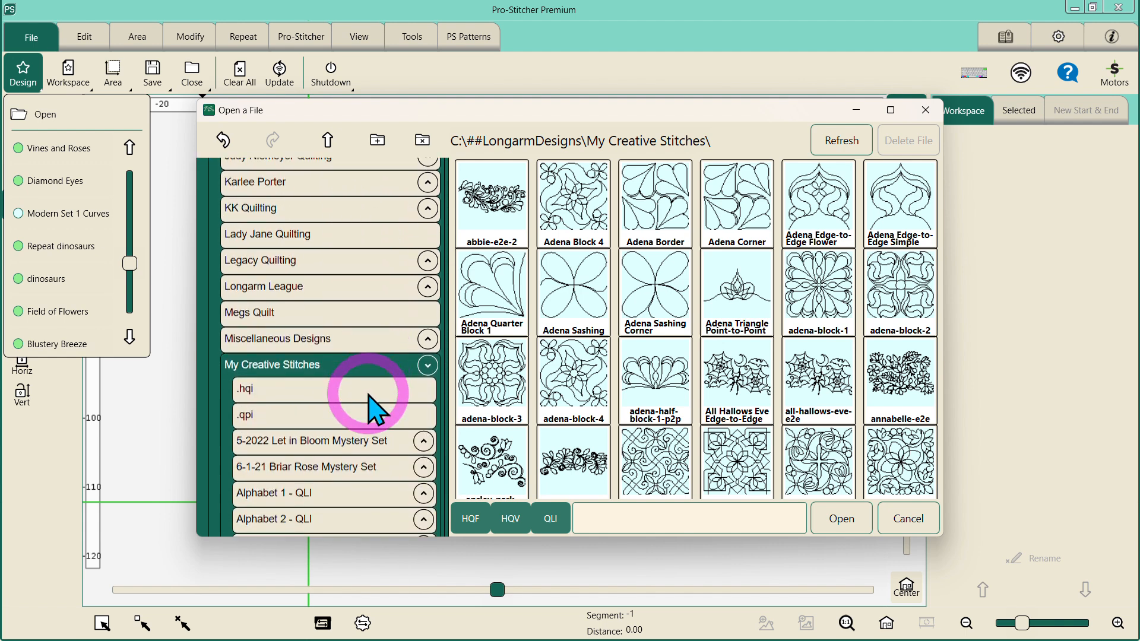
pyautogui.scroll(-1, 374, 379)
pyautogui.scroll(-2, 605, 362)
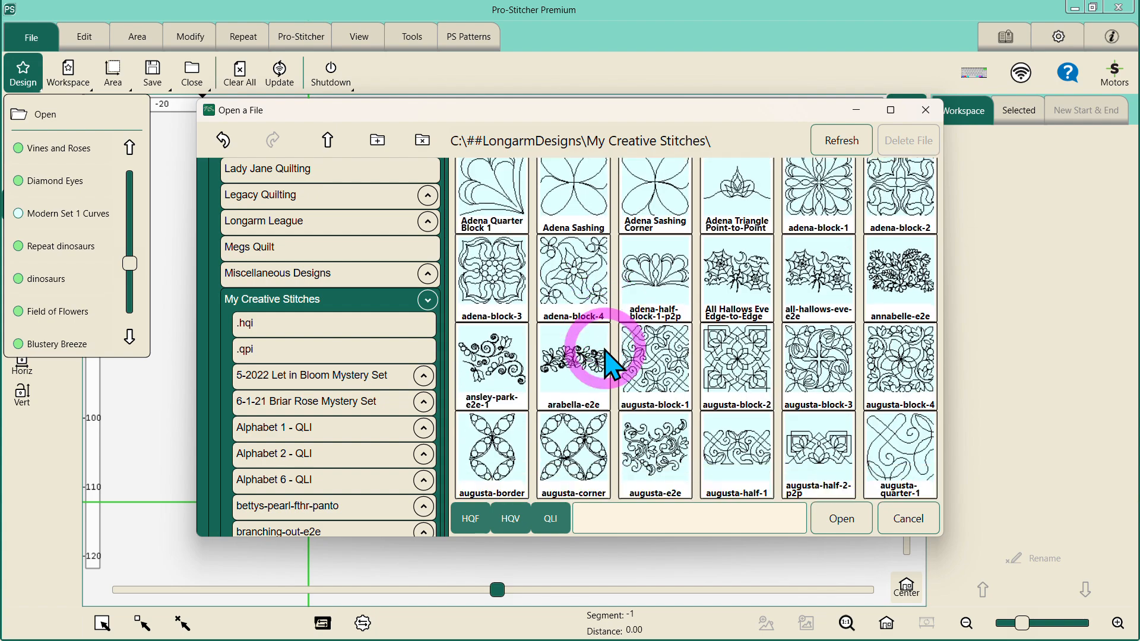
pyautogui.scroll(-5, 606, 362)
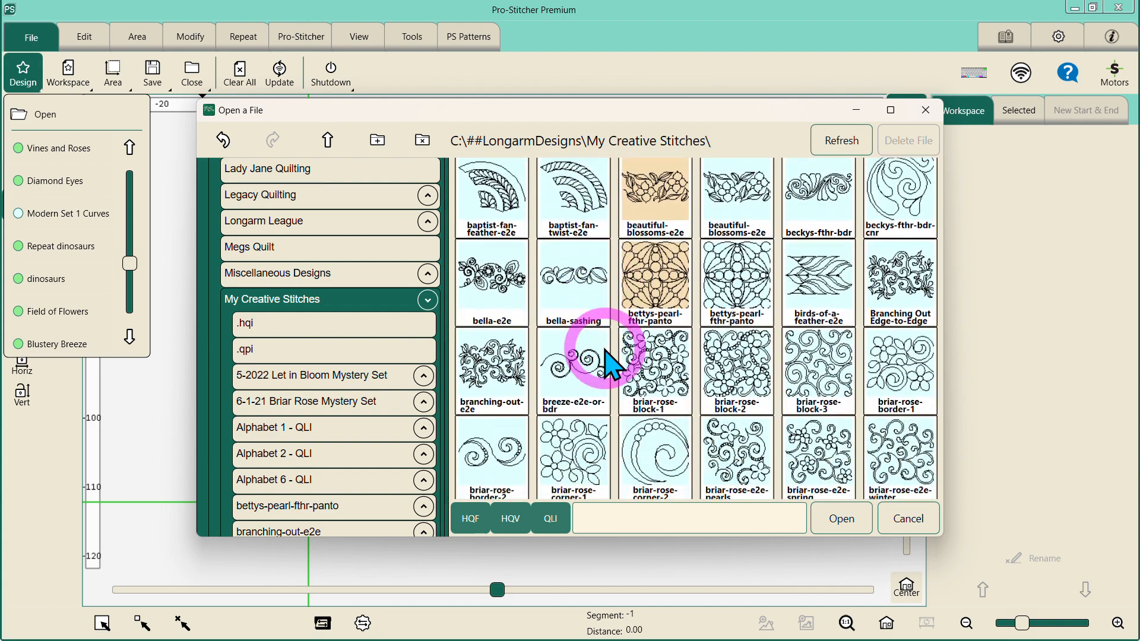
pyautogui.scroll(-5, 608, 365)
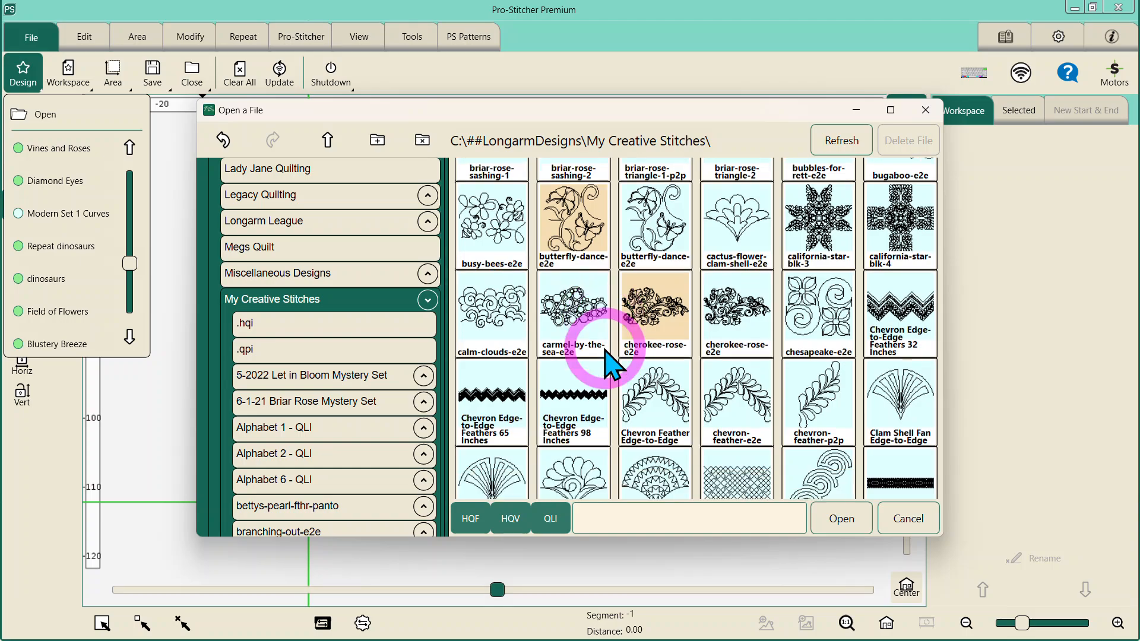
pyautogui.scroll(-5, 608, 365)
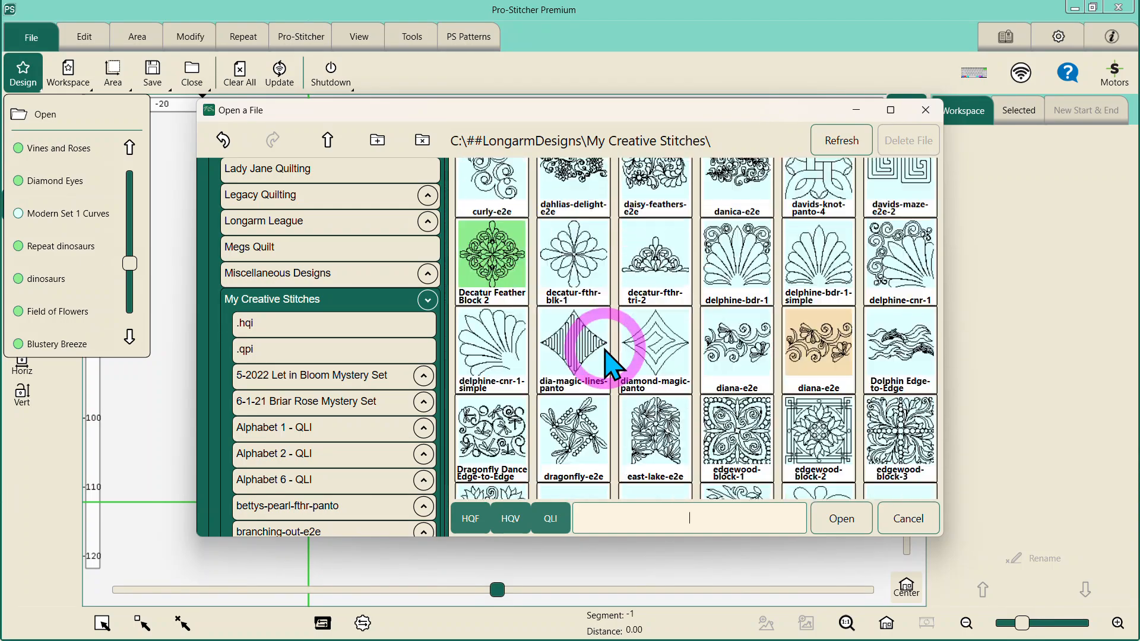
pyautogui.scroll(-5, 605, 353)
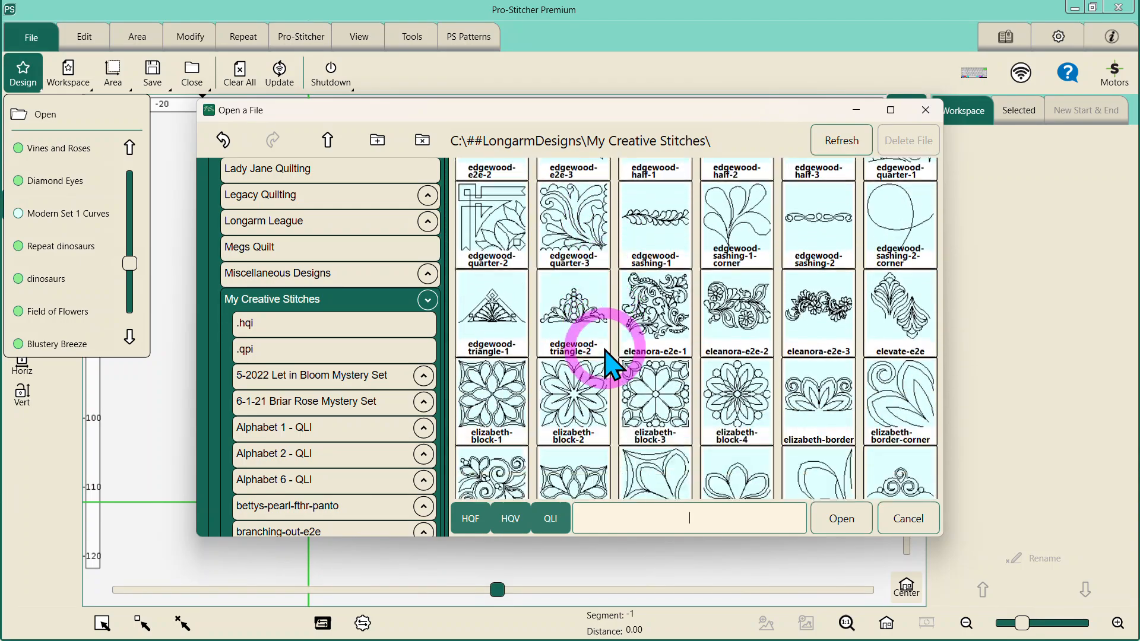
pyautogui.scroll(-5, 608, 365)
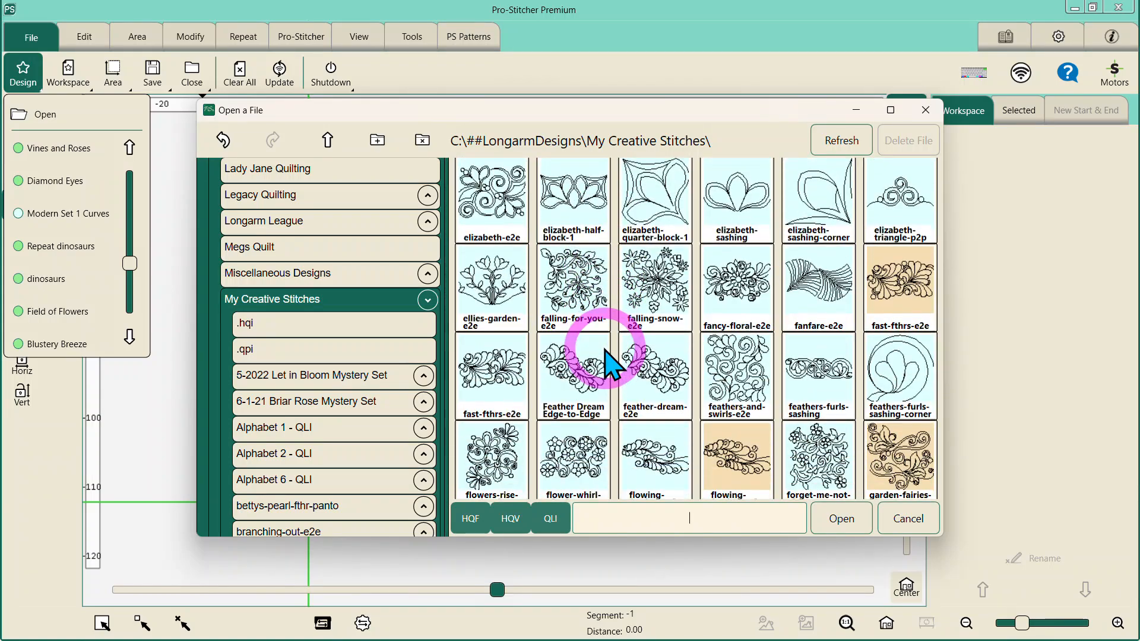
pyautogui.scroll(-5, 608, 365)
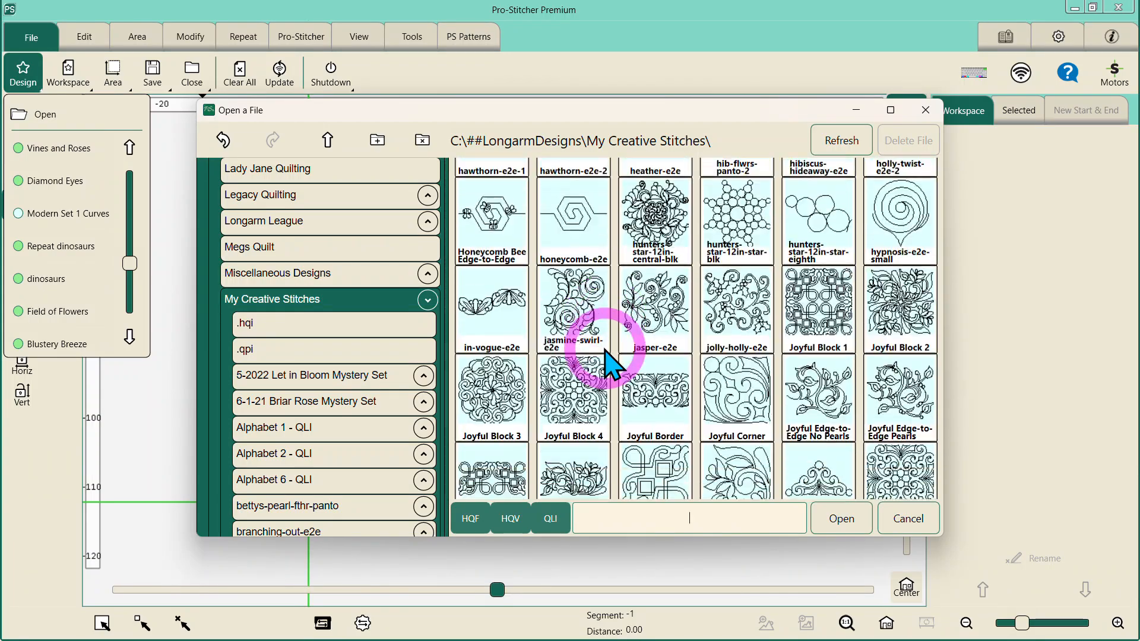
pyautogui.scroll(-3, 608, 363)
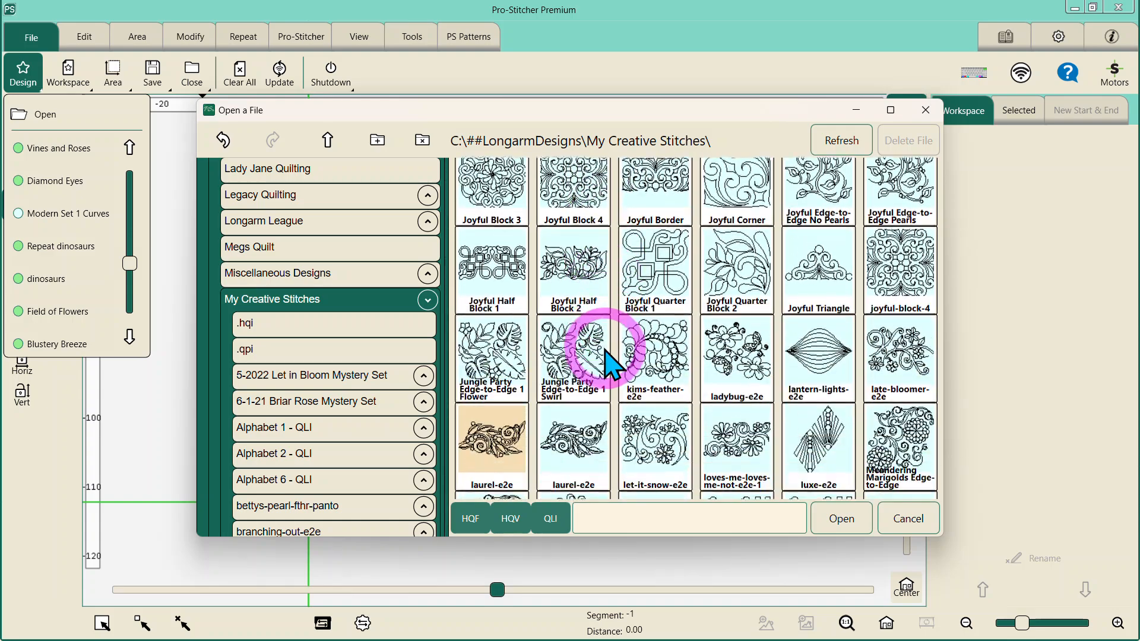
pyautogui.scroll(-2, 609, 363)
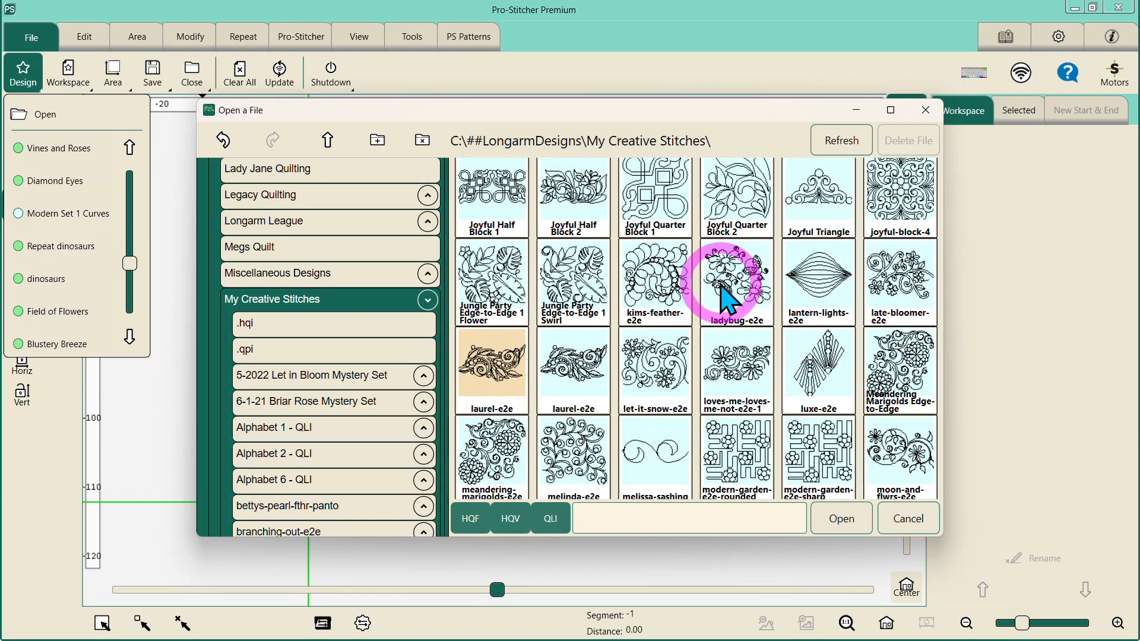
pyautogui.doubleClick(725, 297)
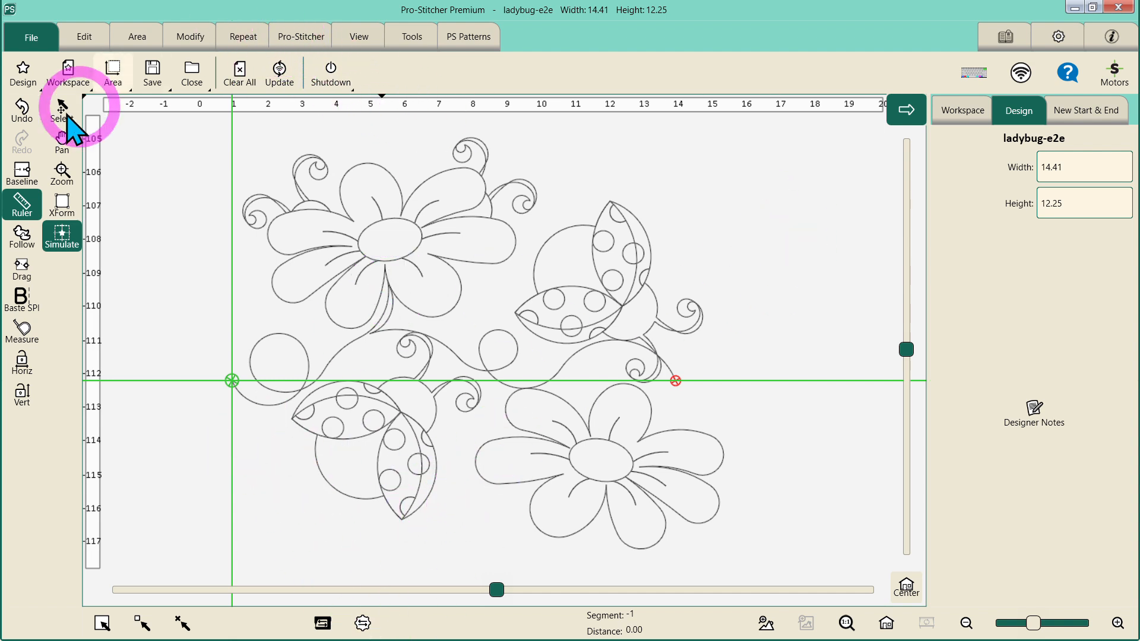
pyautogui.click(12, 178)
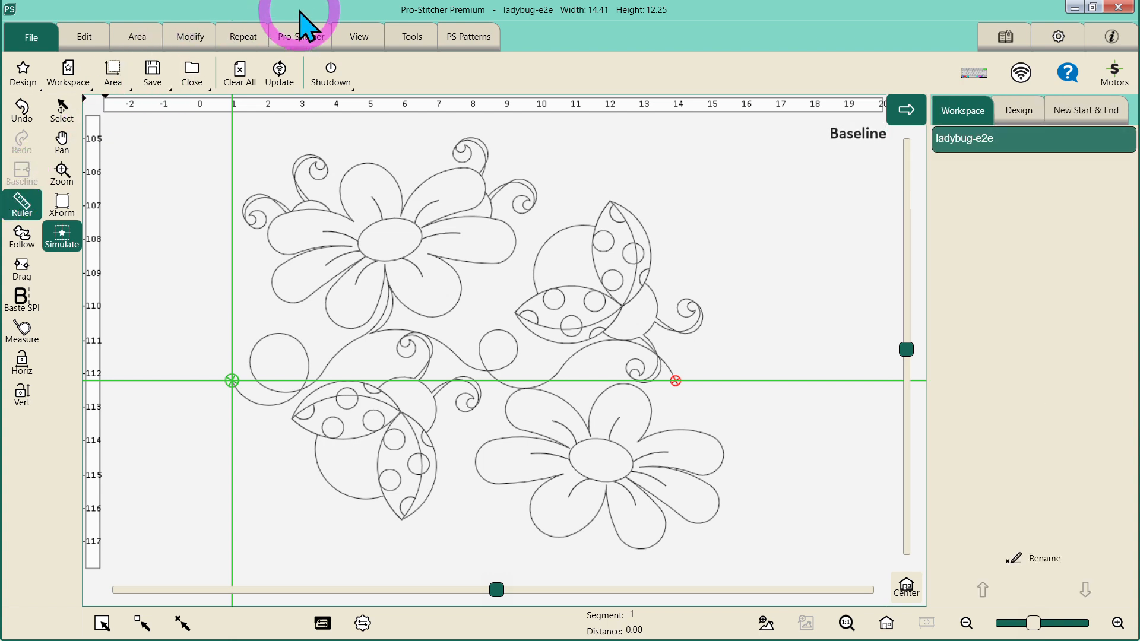
# - Advance the start point by shapes and fine-tune it to 12.45, on the stem below the upper flower
pyautogui.click(302, 48)
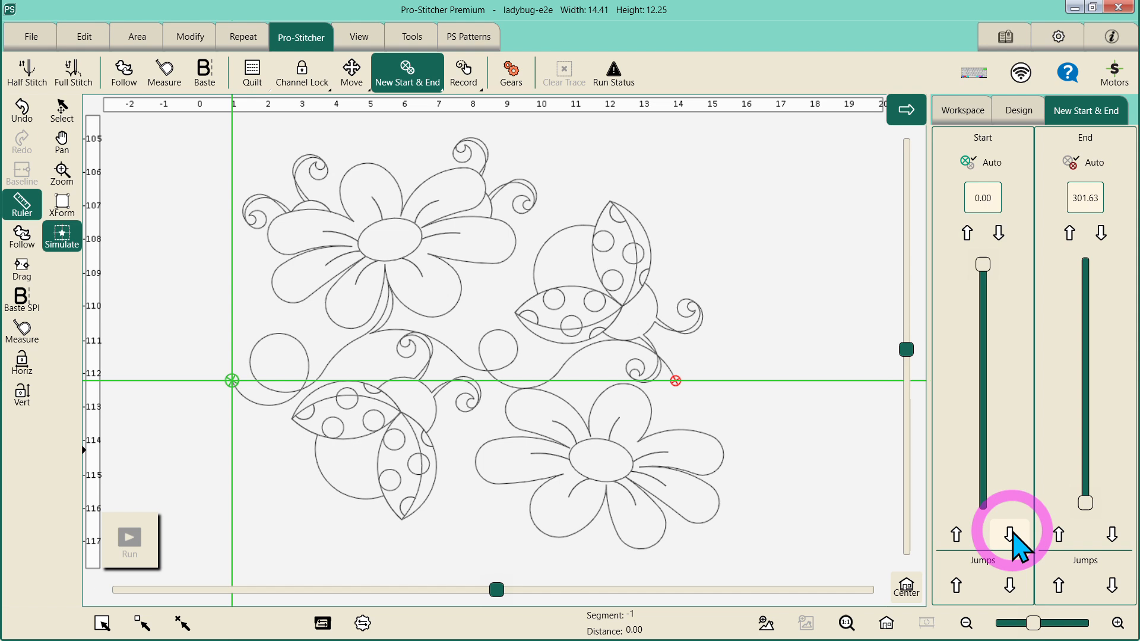
pyautogui.click(1011, 535)
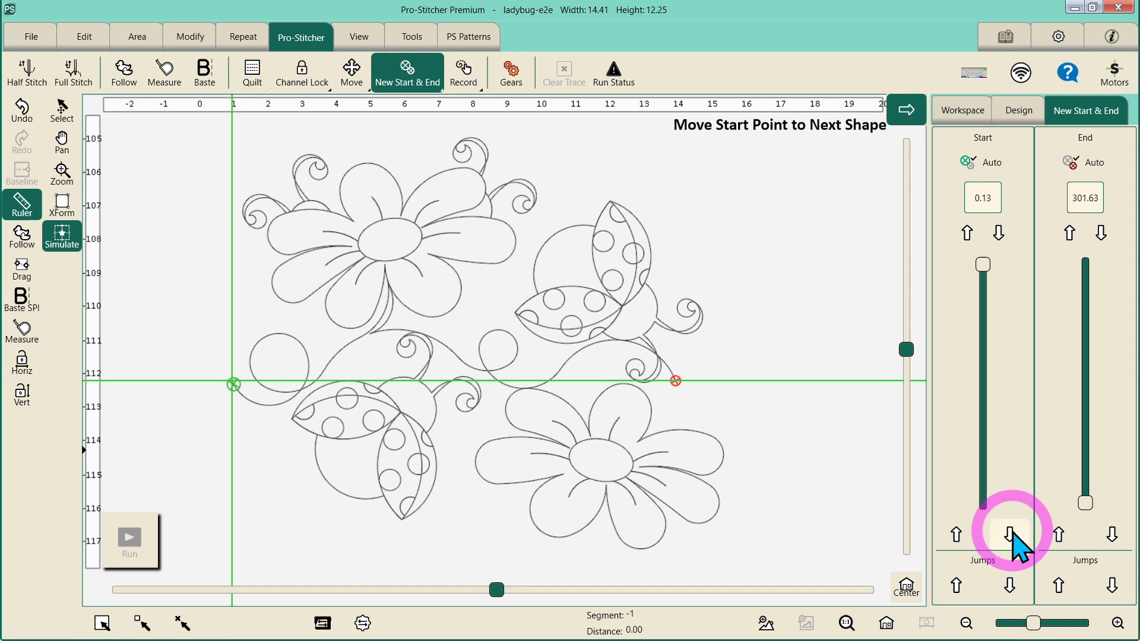
pyautogui.click(1009, 535)
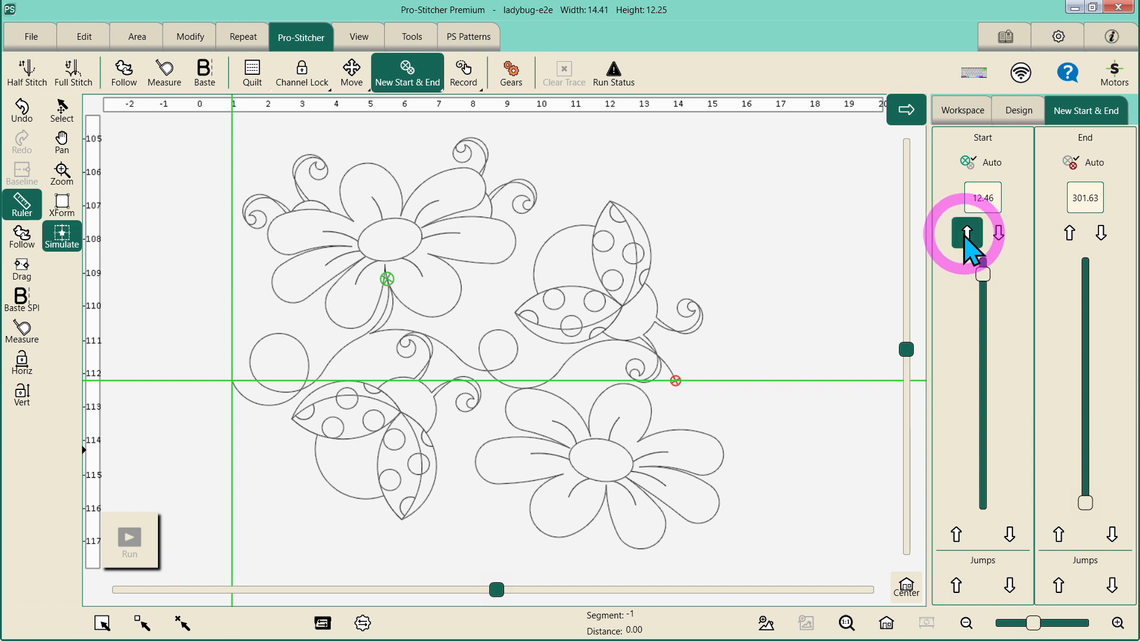
pyautogui.click(965, 235)
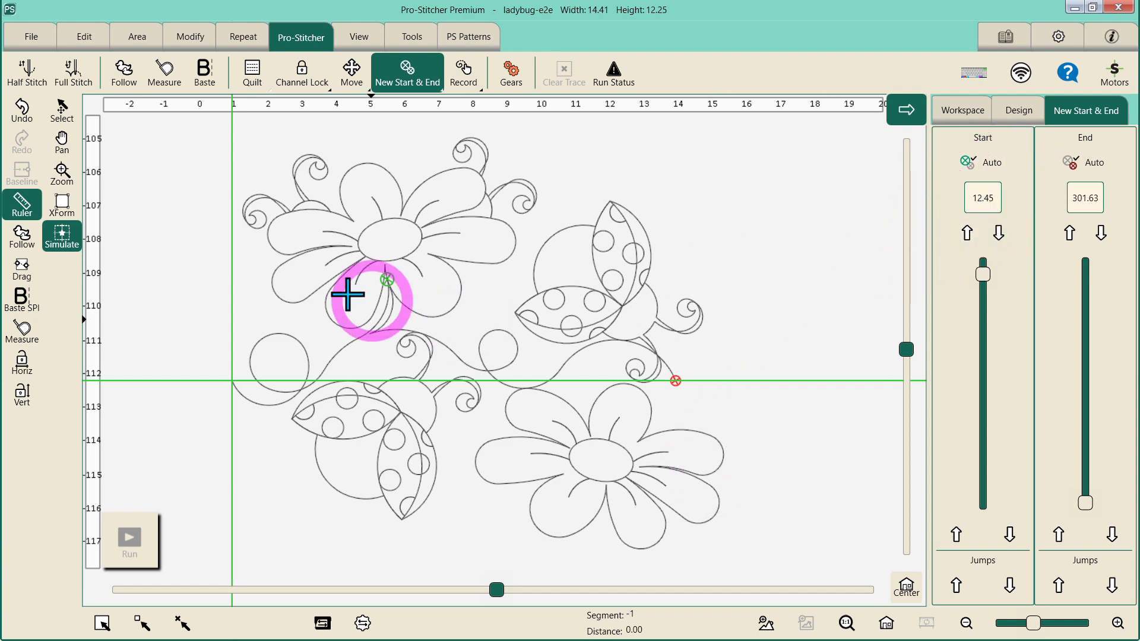
# - Set the end point to 100.15 so it meets the start point on the stem below the upper flower
pyautogui.click(62, 172)
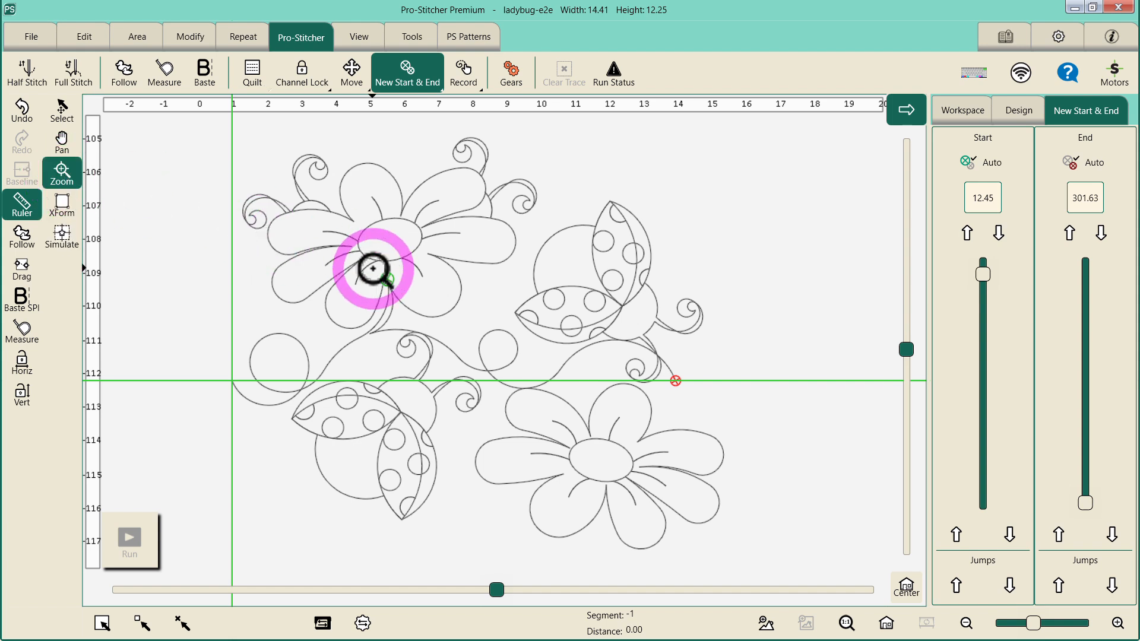
pyautogui.moveTo(353, 250); pyautogui.dragTo(433, 318)
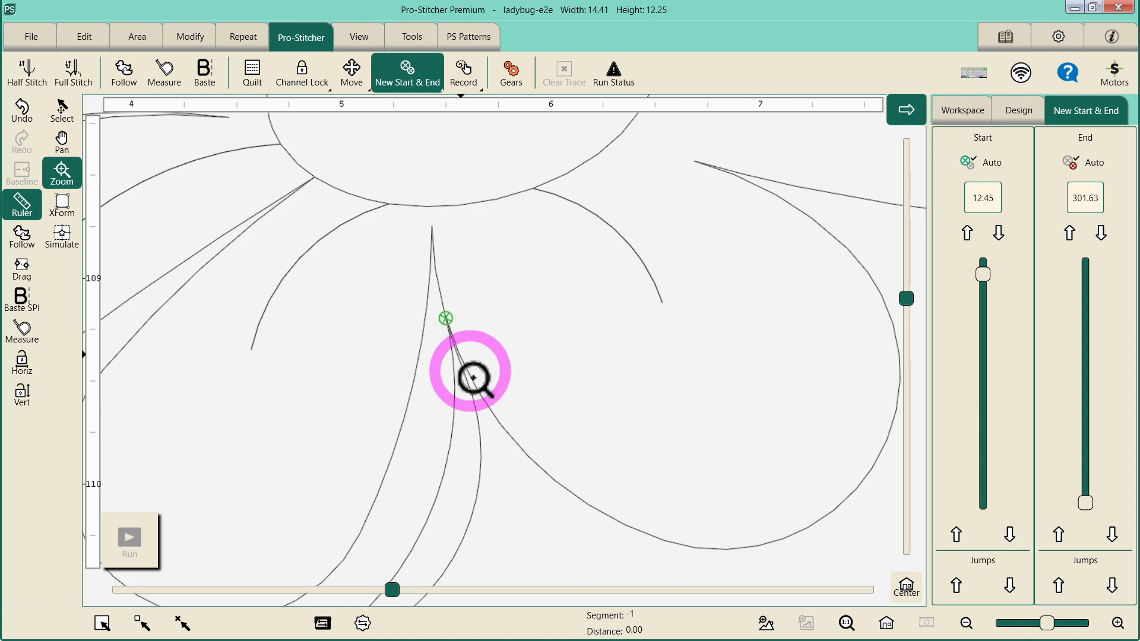
pyautogui.click(886, 623)
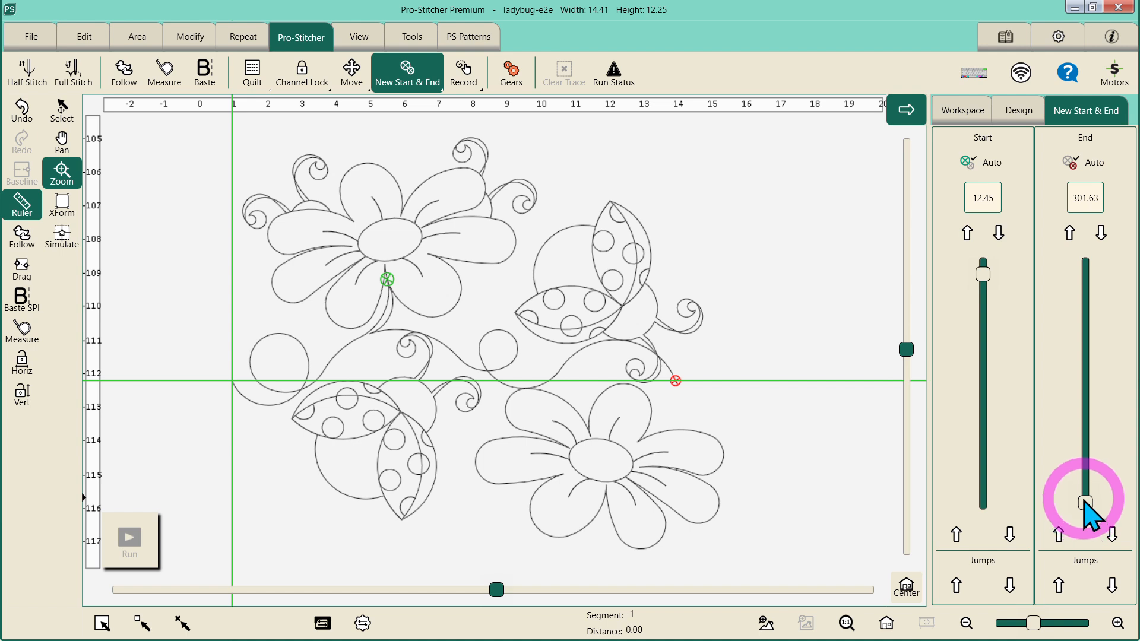
pyautogui.moveTo(1085, 504); pyautogui.dragTo(1086, 344)
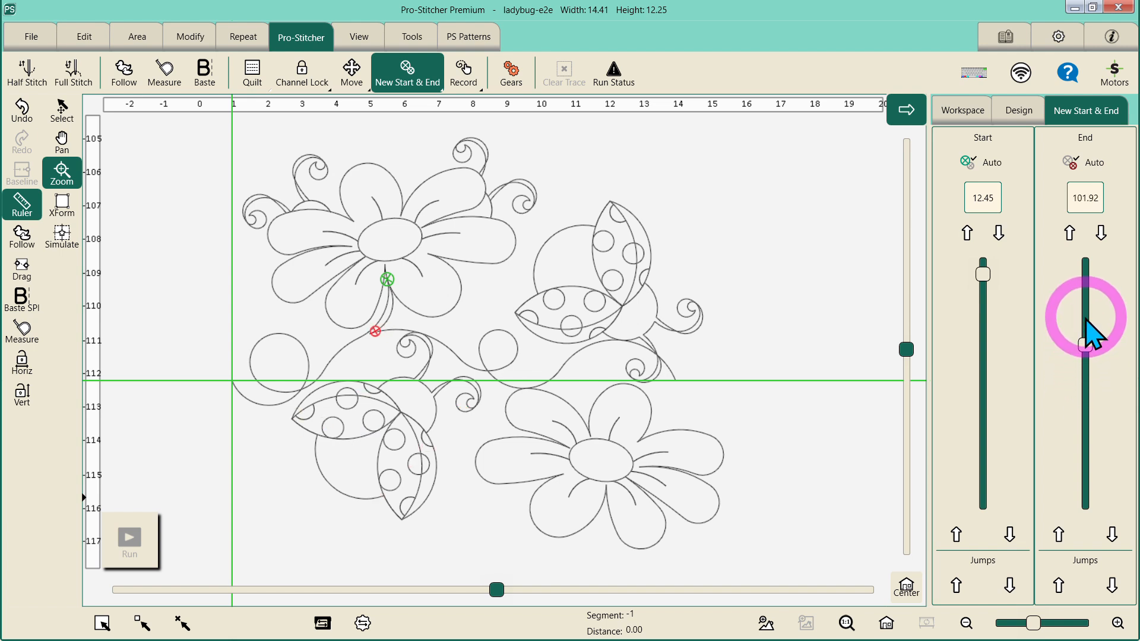
pyautogui.click(1058, 535)
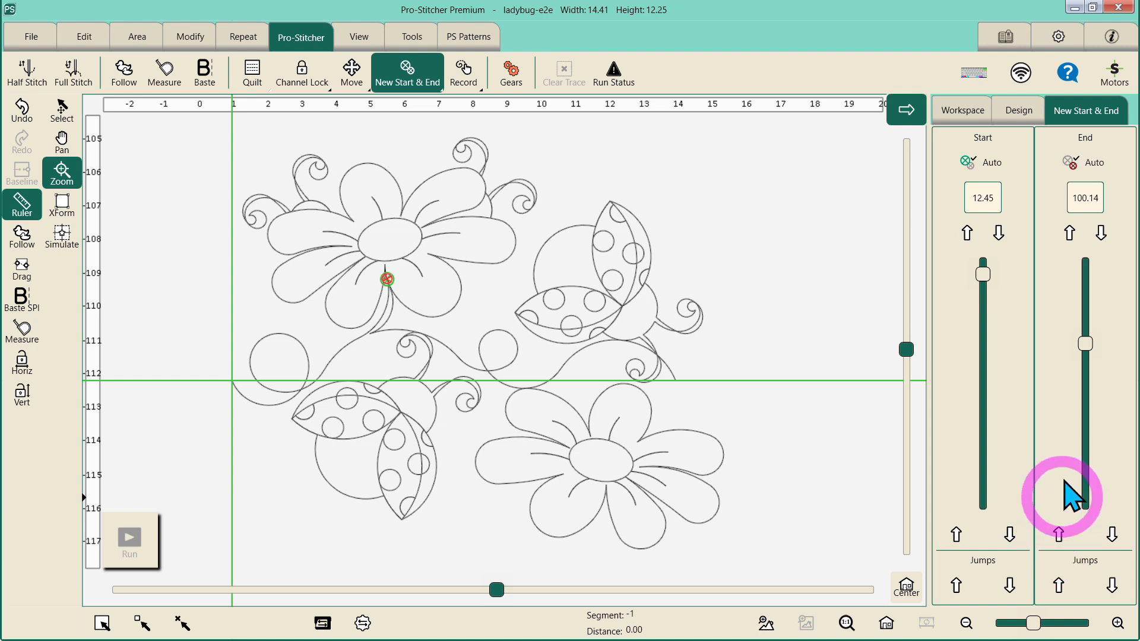
pyautogui.click(1068, 233)
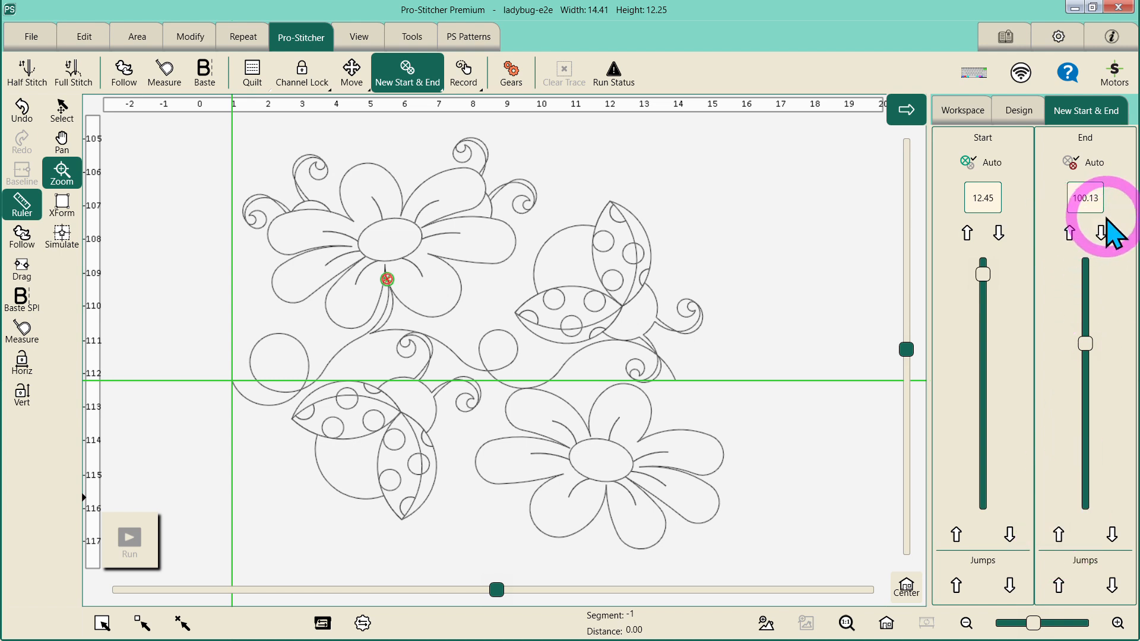
pyautogui.click(1102, 233)
pyautogui.click(1101, 233)
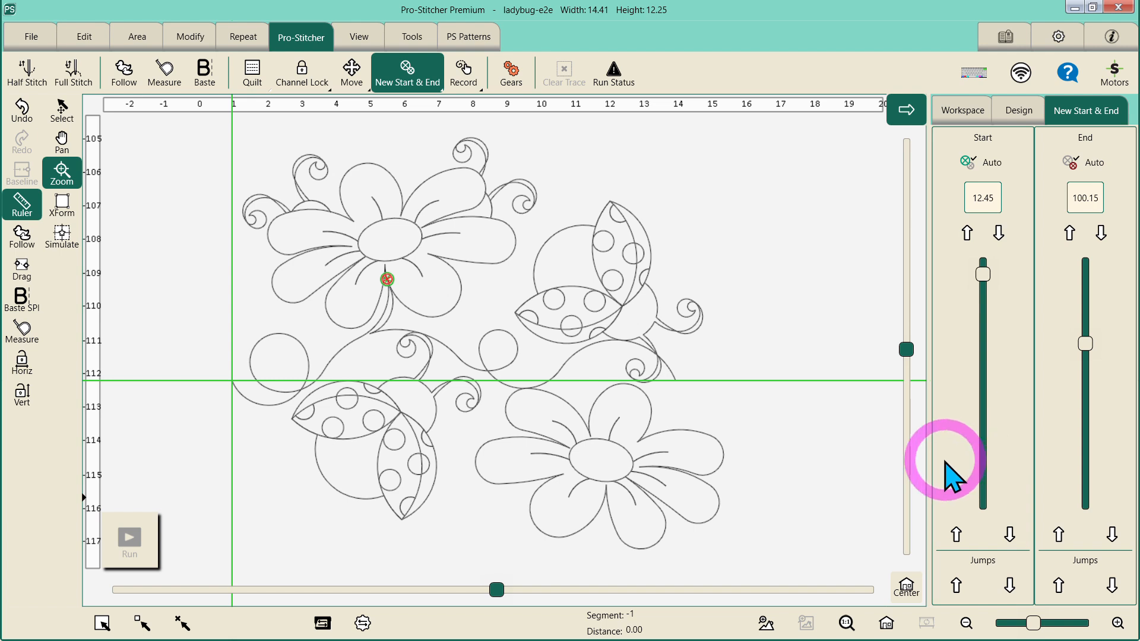
pyautogui.click(428, 304)
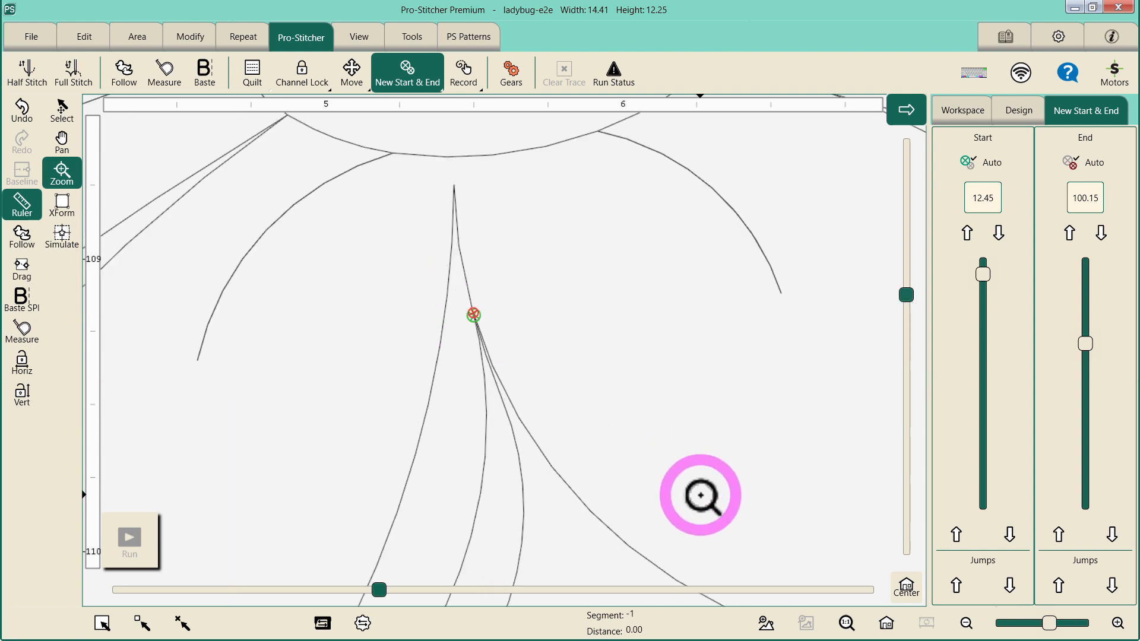
pyautogui.click(884, 622)
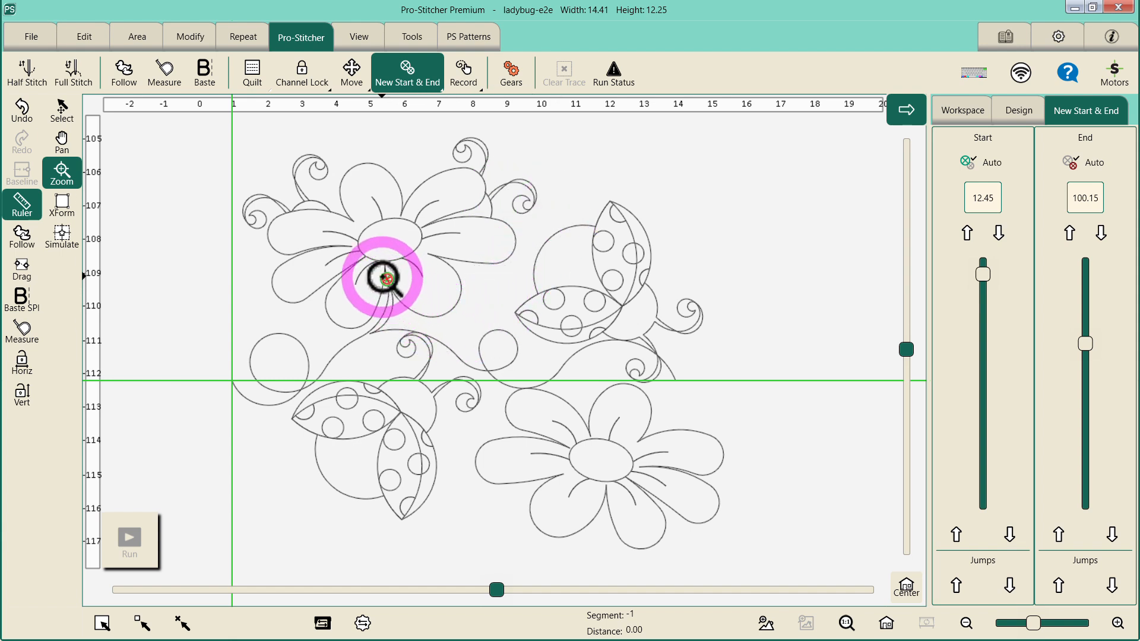
# - Crop the design to its start and end points to isolate the upper flower, and check the join on the stem
pyautogui.click(190, 36)
pyautogui.click(190, 72)
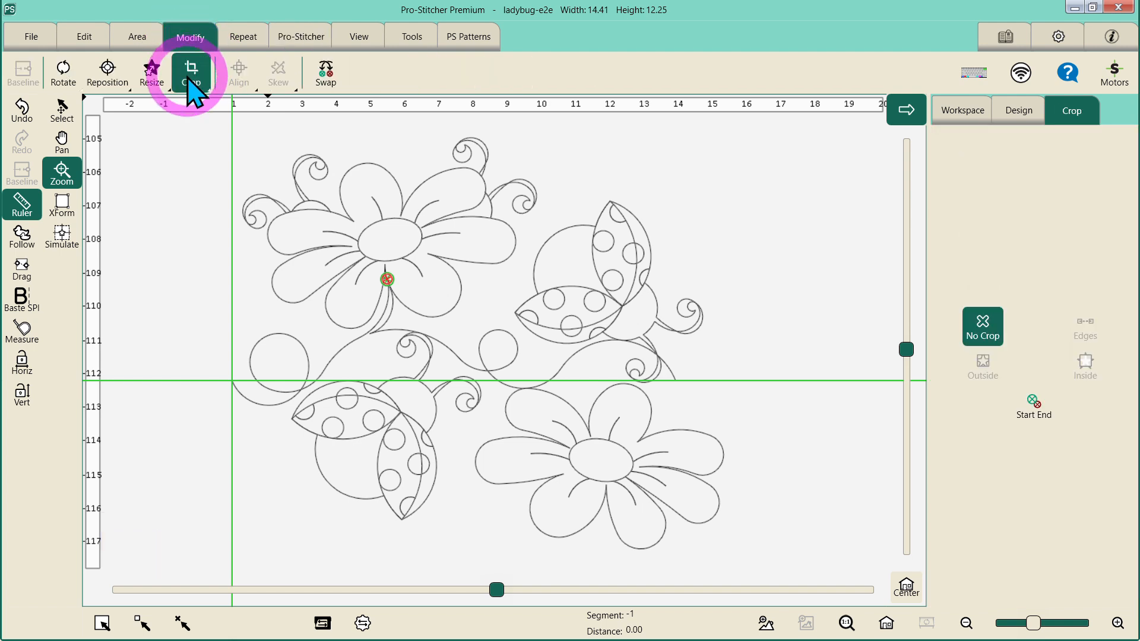
pyautogui.click(1031, 409)
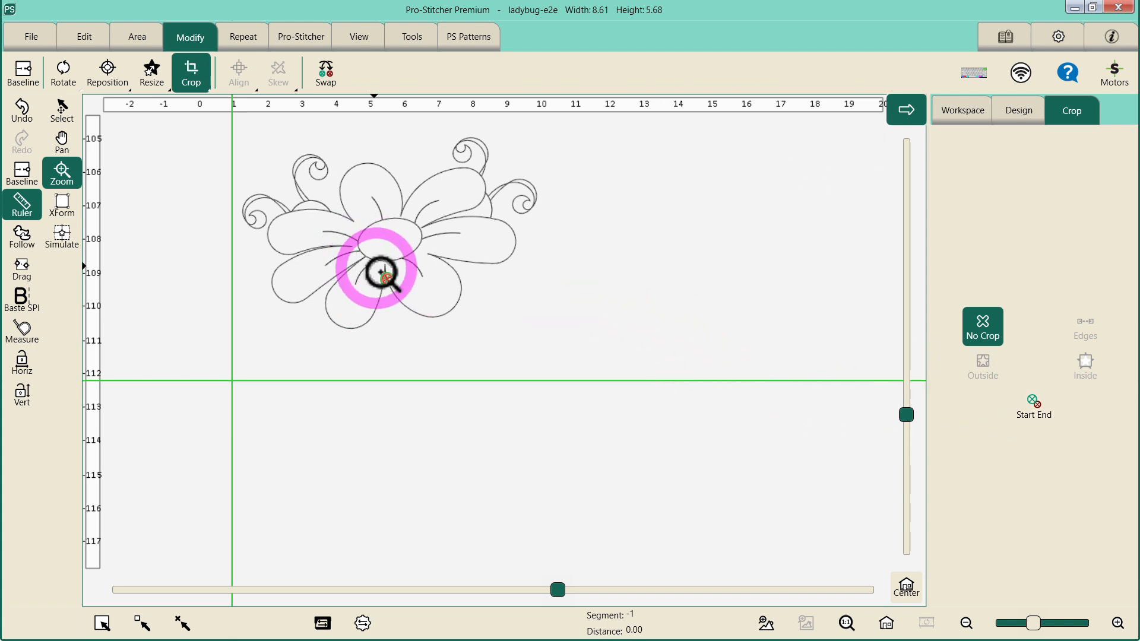
pyautogui.moveTo(359, 251); pyautogui.dragTo(416, 310)
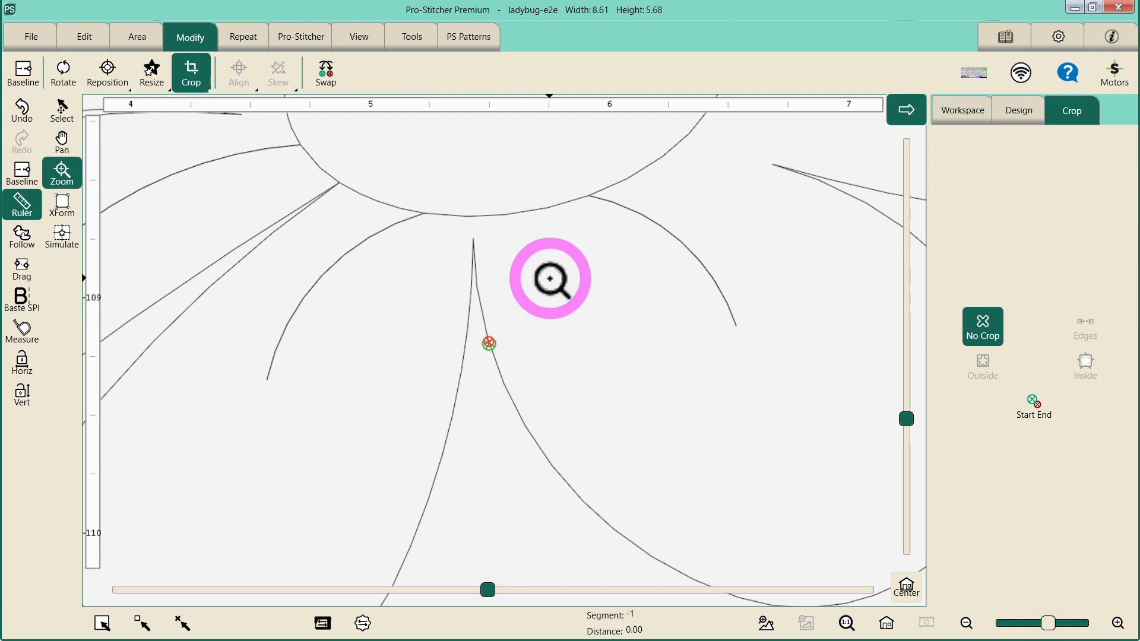
pyautogui.click(355, 34)
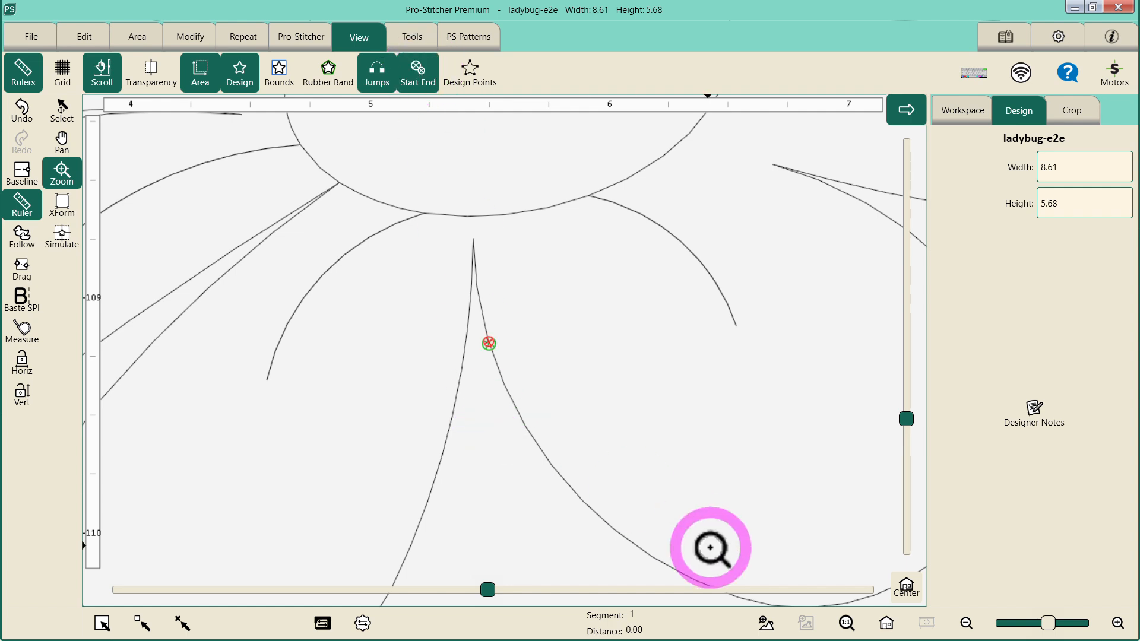
pyautogui.click(885, 622)
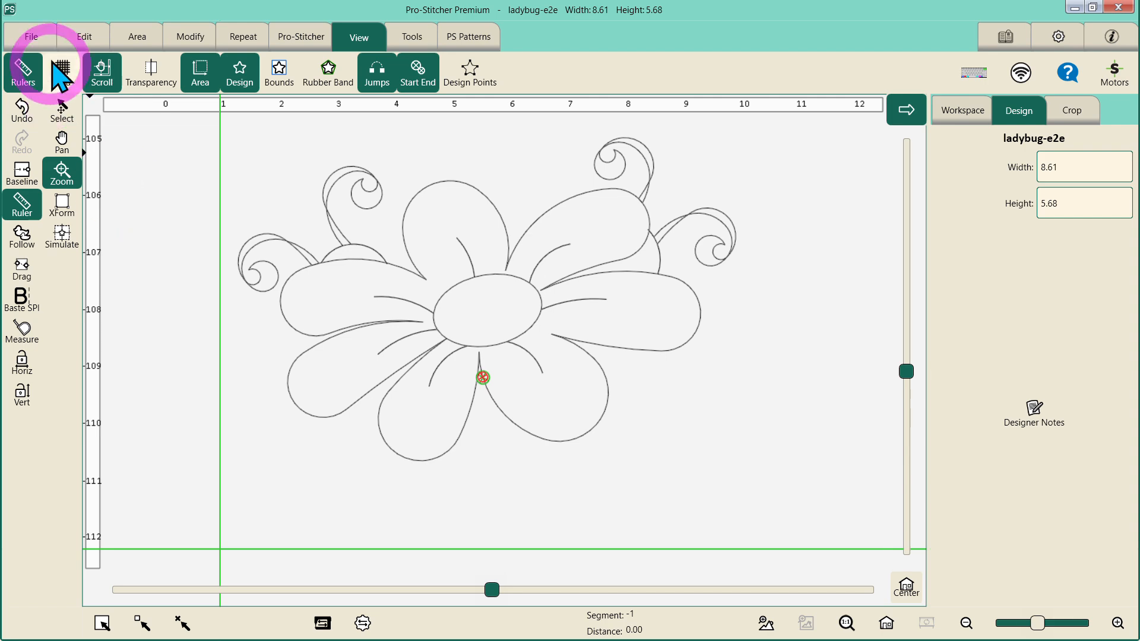
# - Start saving the selected flower design and browse to the #PSPDesigns folder on the C drive
pyautogui.click(31, 35)
pyautogui.click(156, 76)
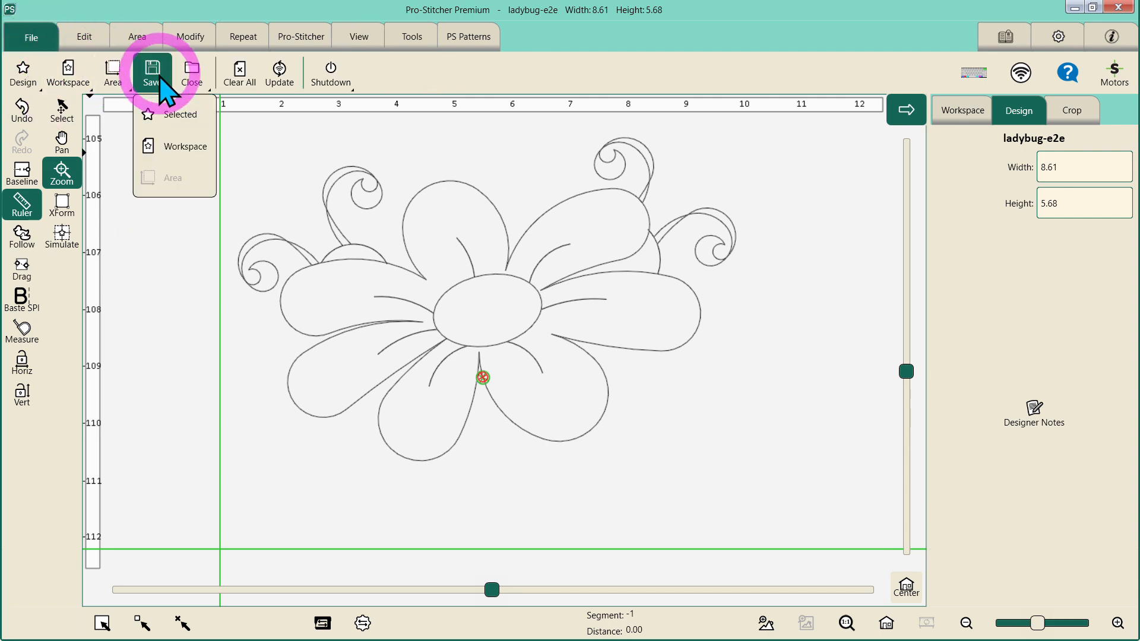
pyautogui.click(172, 119)
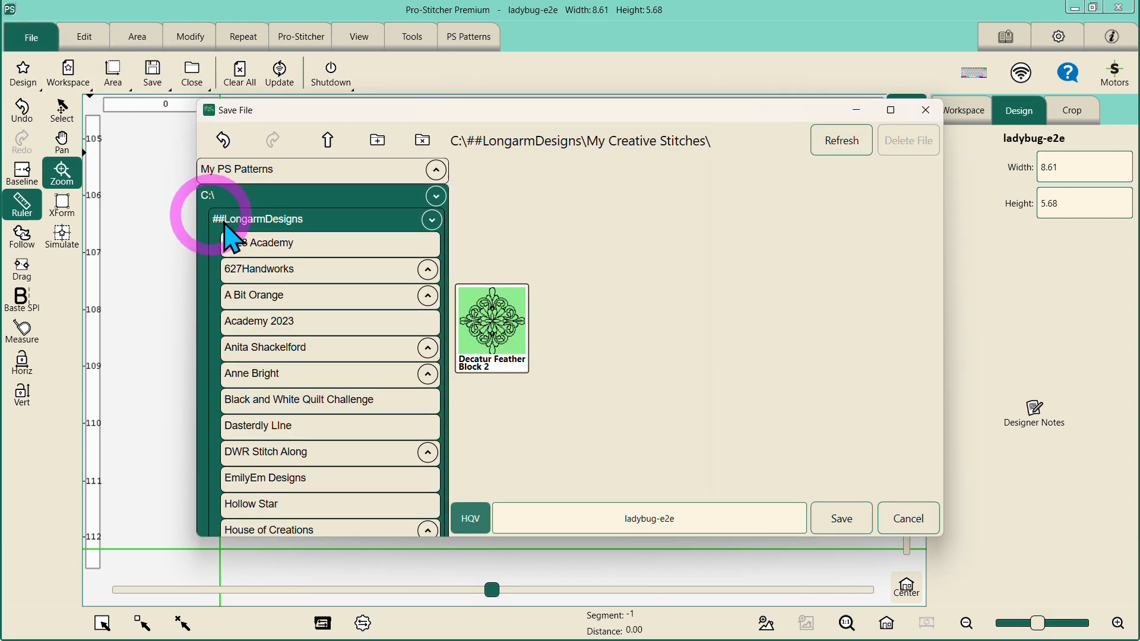
pyautogui.scroll(-1, 337, 343)
pyautogui.scroll(1, 330, 333)
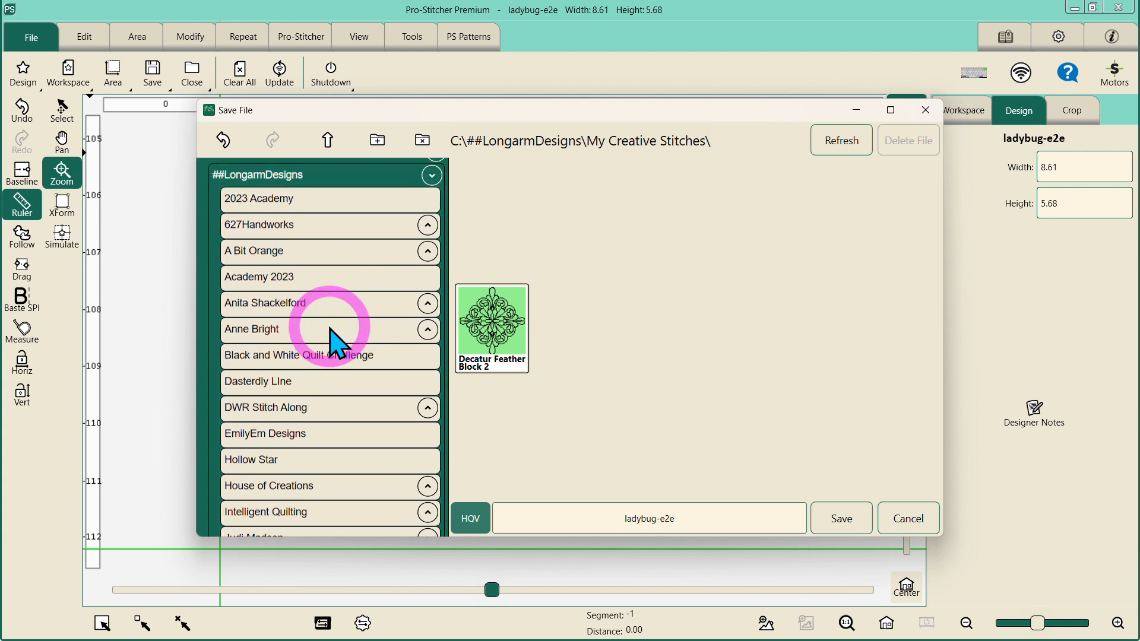
pyautogui.click(432, 220)
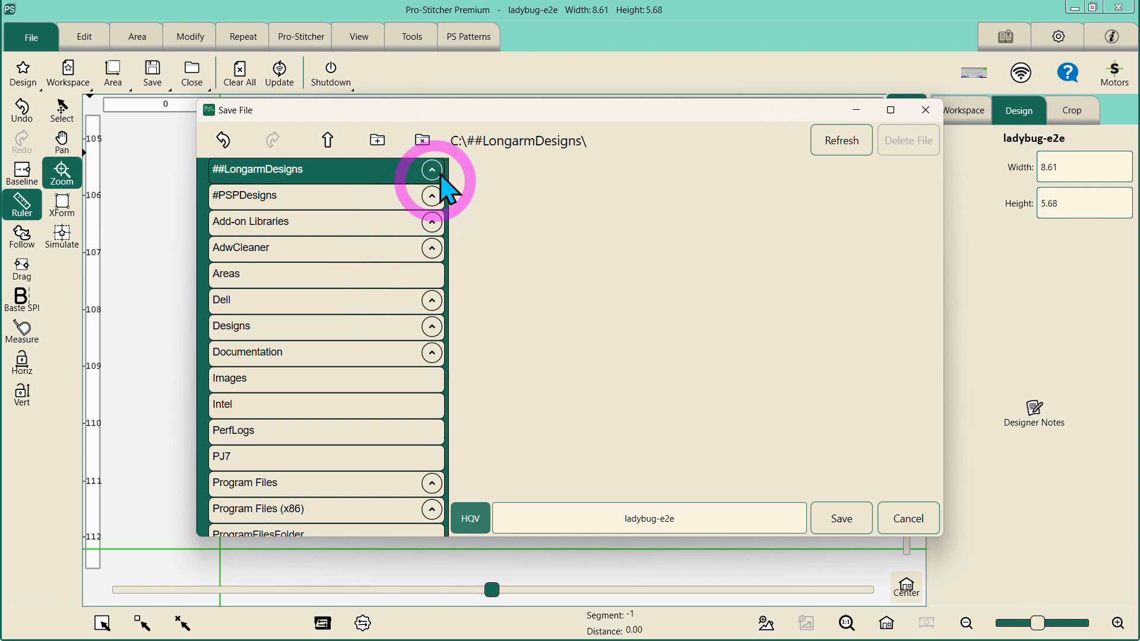
pyautogui.click(433, 198)
pyautogui.scroll(-5, 331, 363)
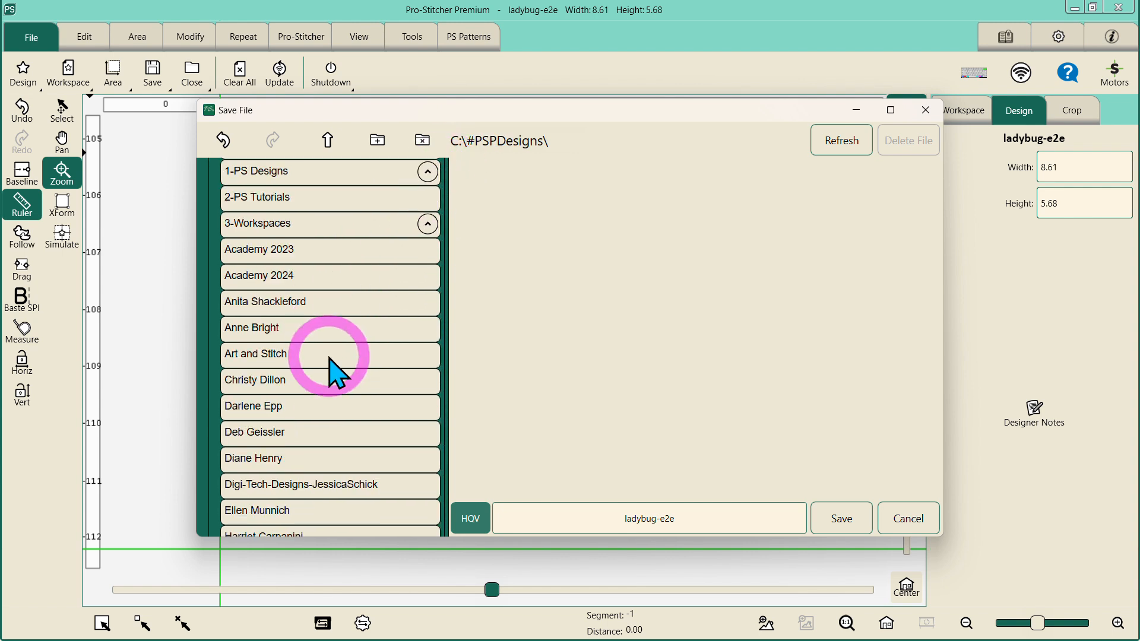
# - Save the flower as "ladybug motif" in the Miscellaneous Designs folder
pyautogui.scroll(-3, 330, 363)
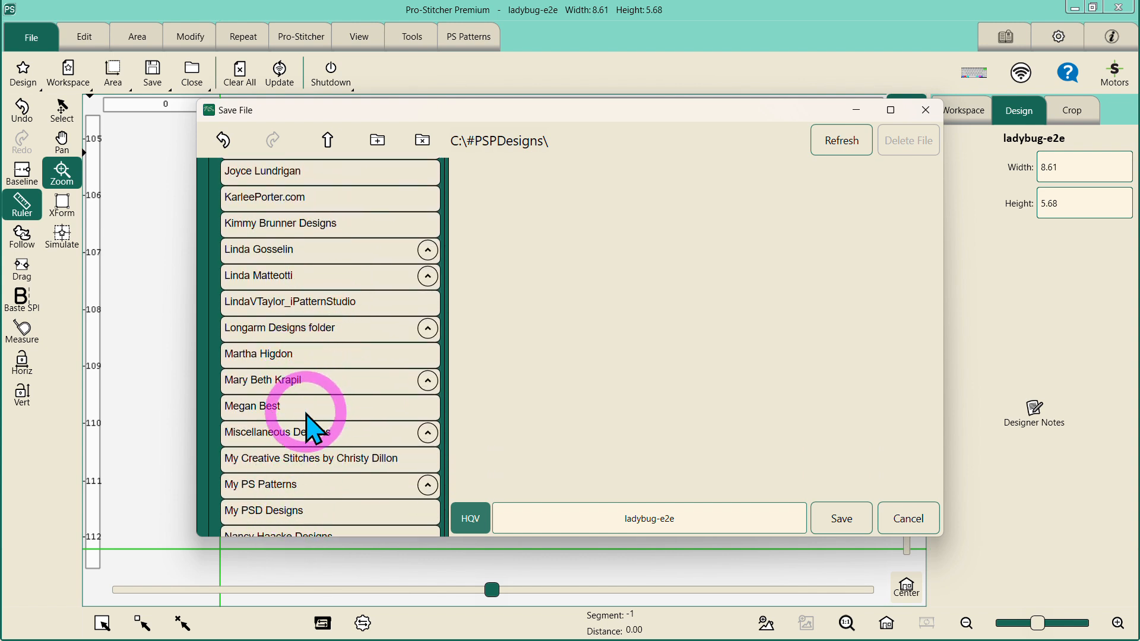
pyautogui.scroll(-2, 306, 425)
pyautogui.click(301, 391)
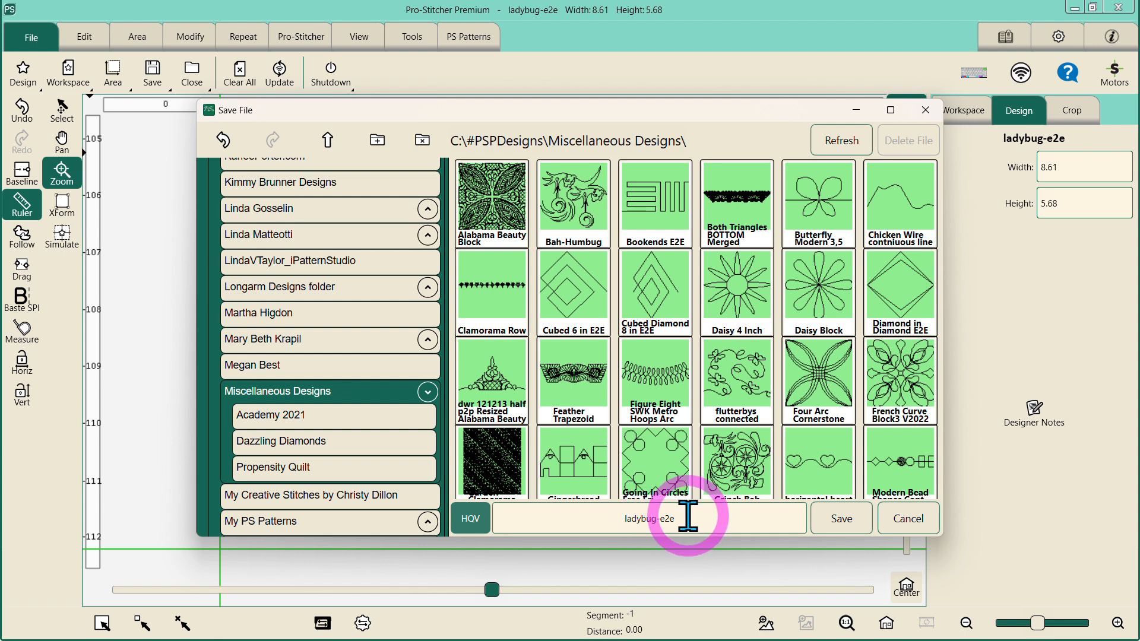
pyautogui.click(688, 516)
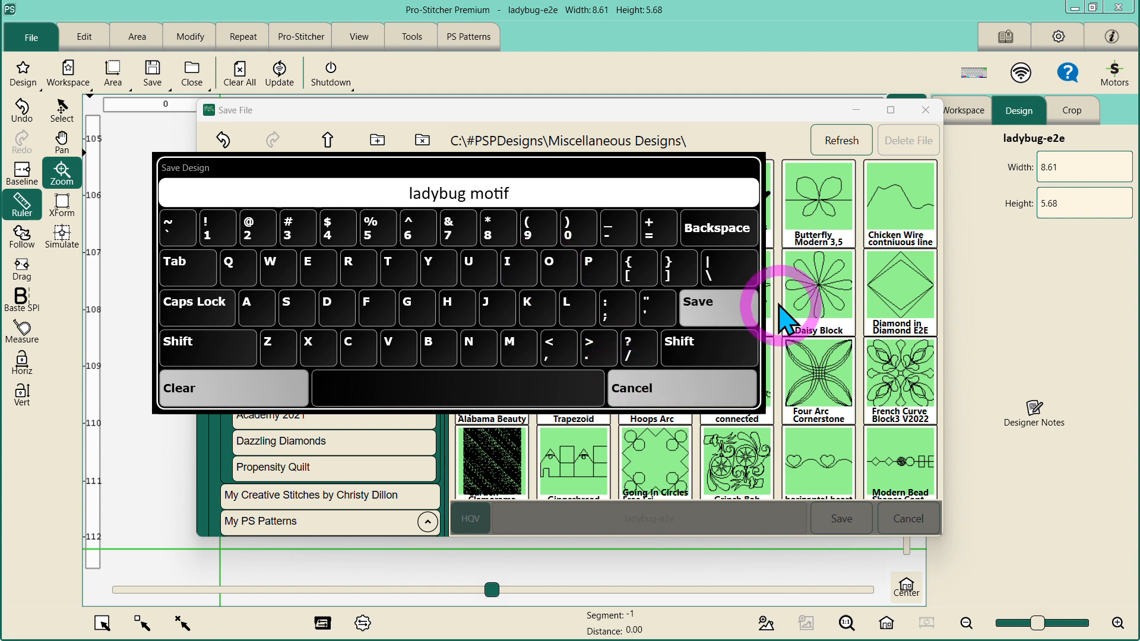
pyautogui.click(727, 304)
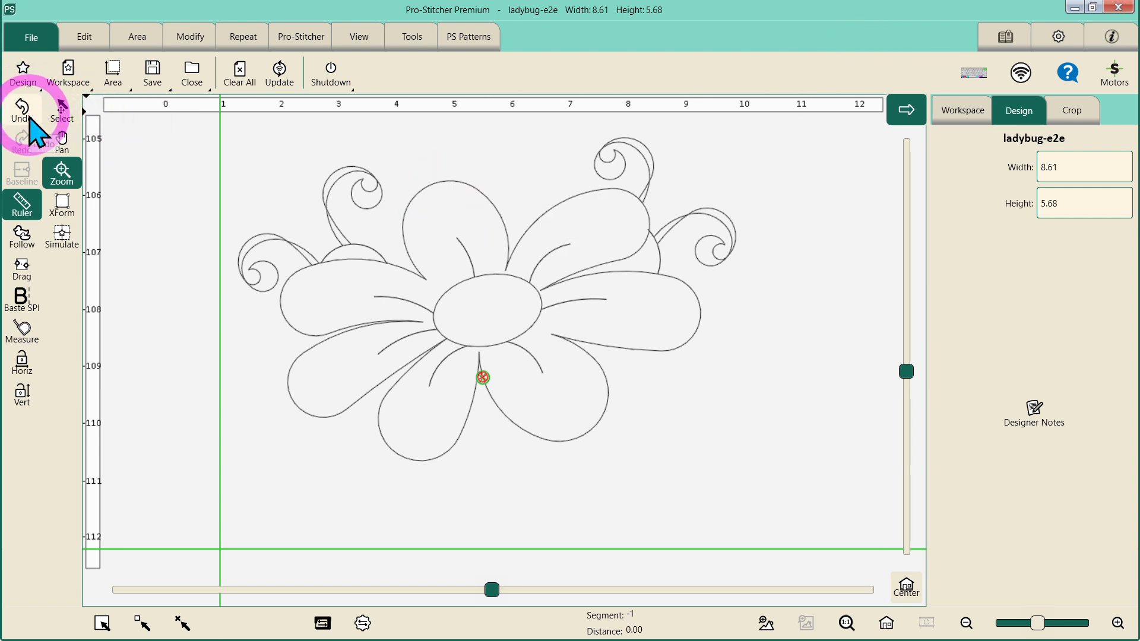
# - Undo the start and end crop to bring back the full ladybug-e2e design
pyautogui.click(22, 69)
pyautogui.click(203, 143)
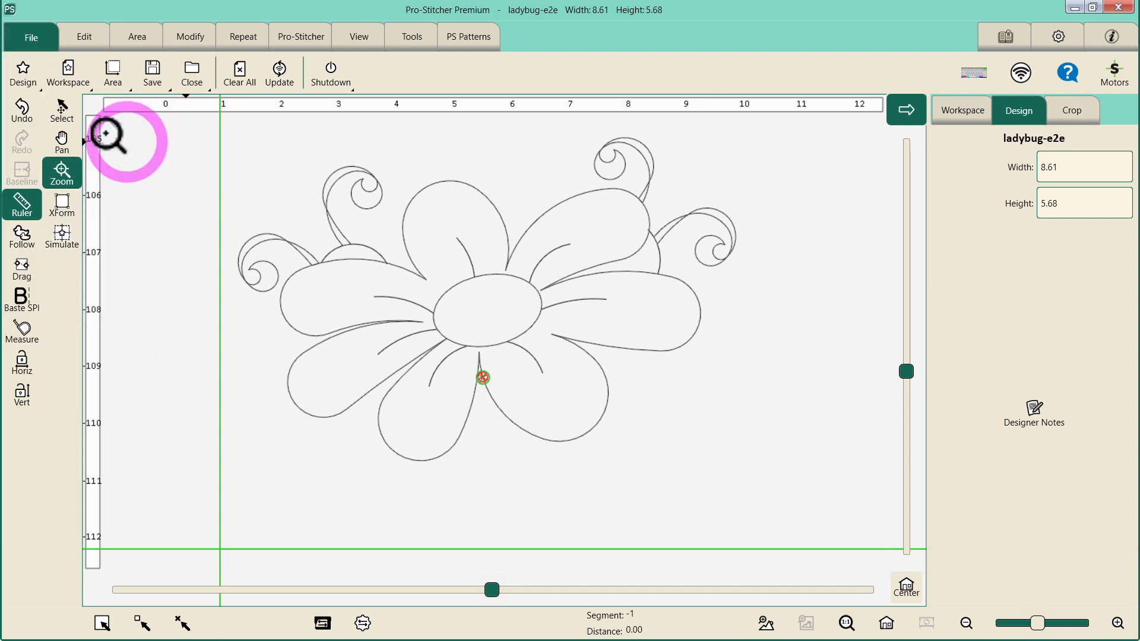
pyautogui.click(22, 113)
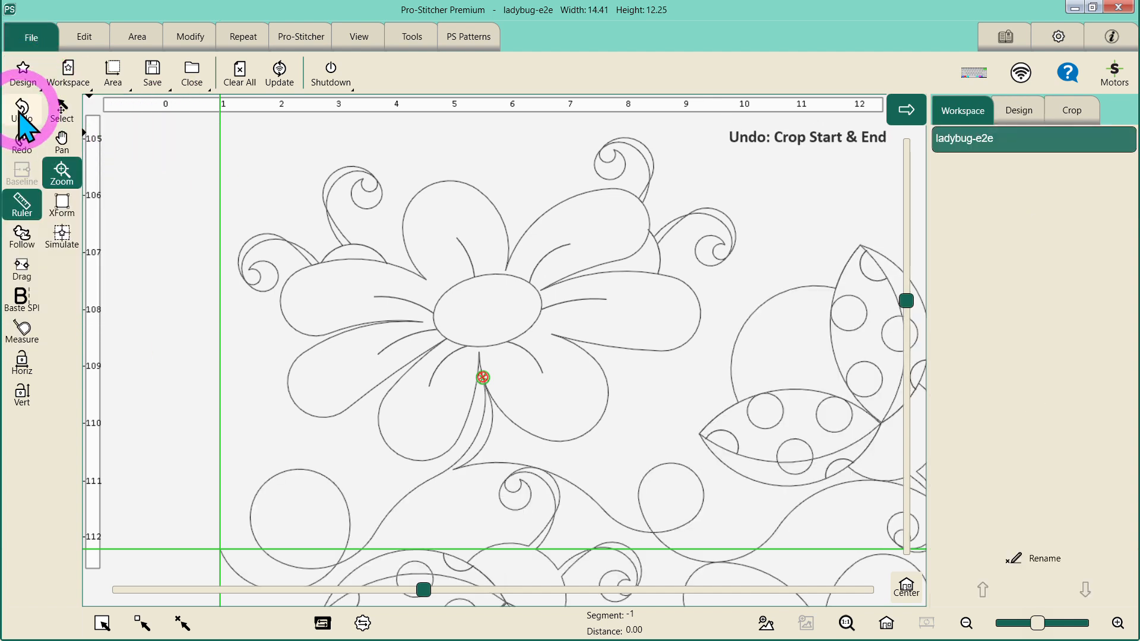
pyautogui.click(893, 628)
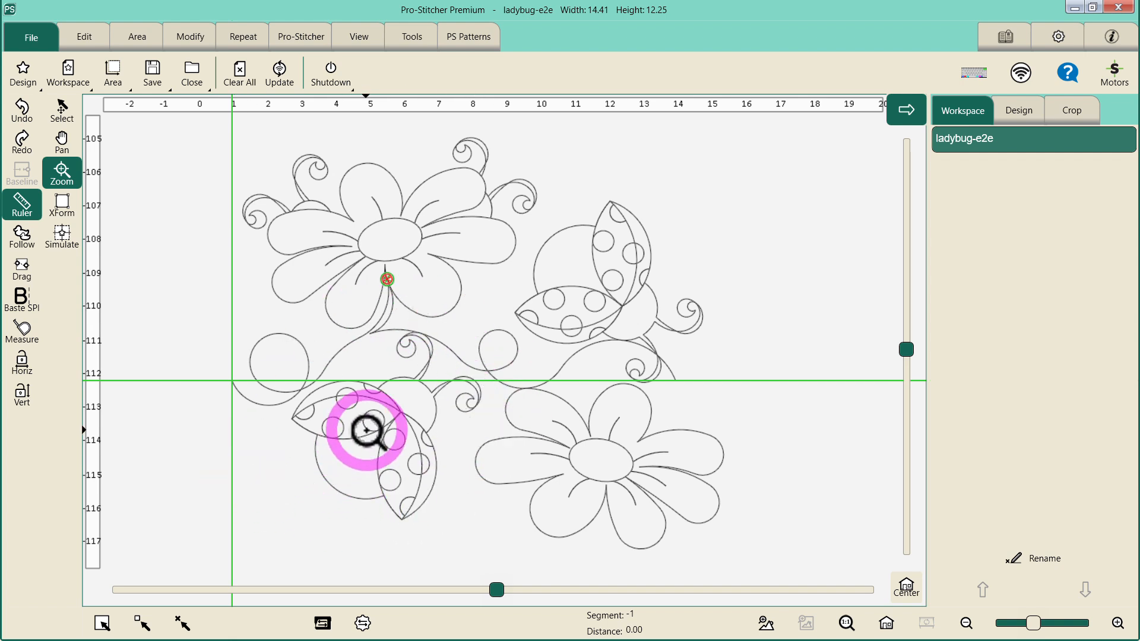
# - Move the start point to 103.61, where the lower ladybug's upper antenna meets the connecting vine
pyautogui.click(300, 37)
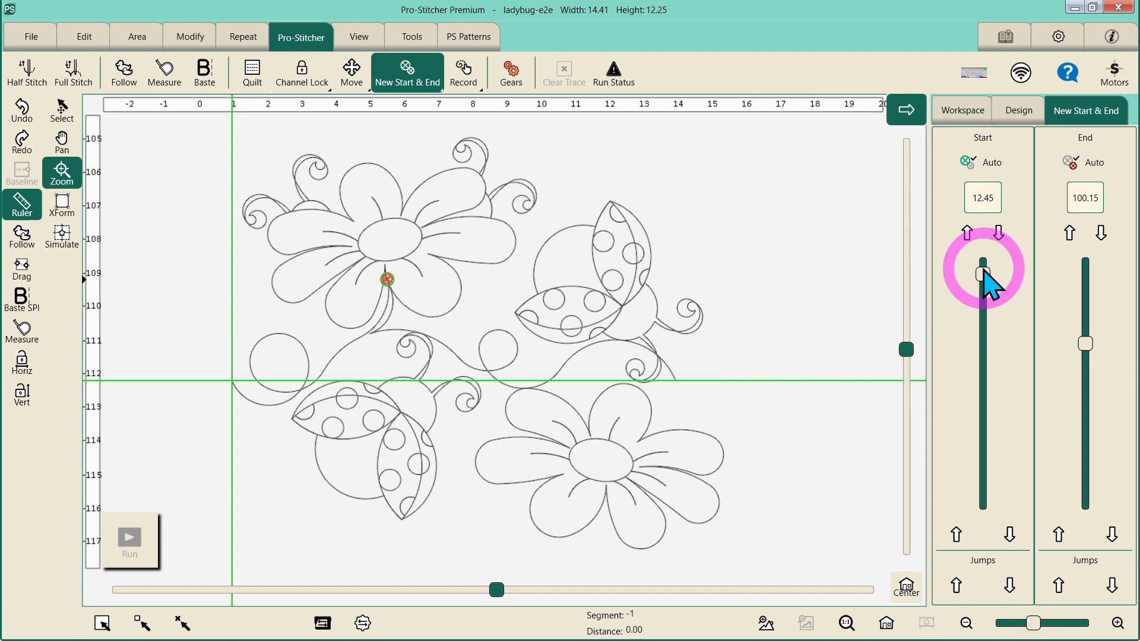
pyautogui.moveTo(982, 272); pyautogui.dragTo(996, 353)
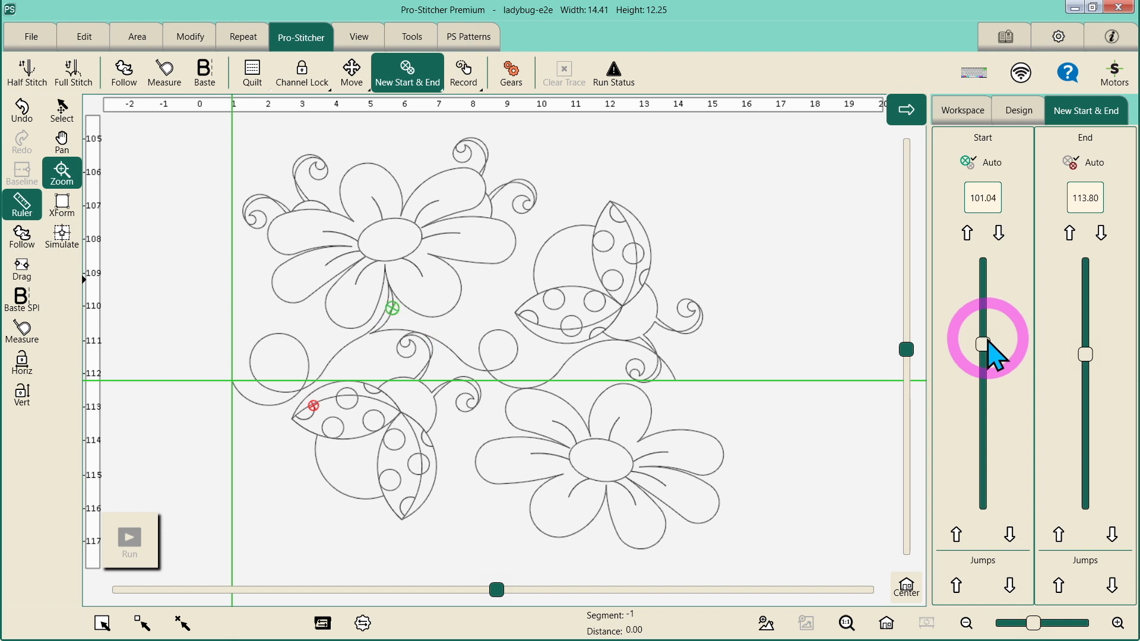
pyautogui.click(1011, 534)
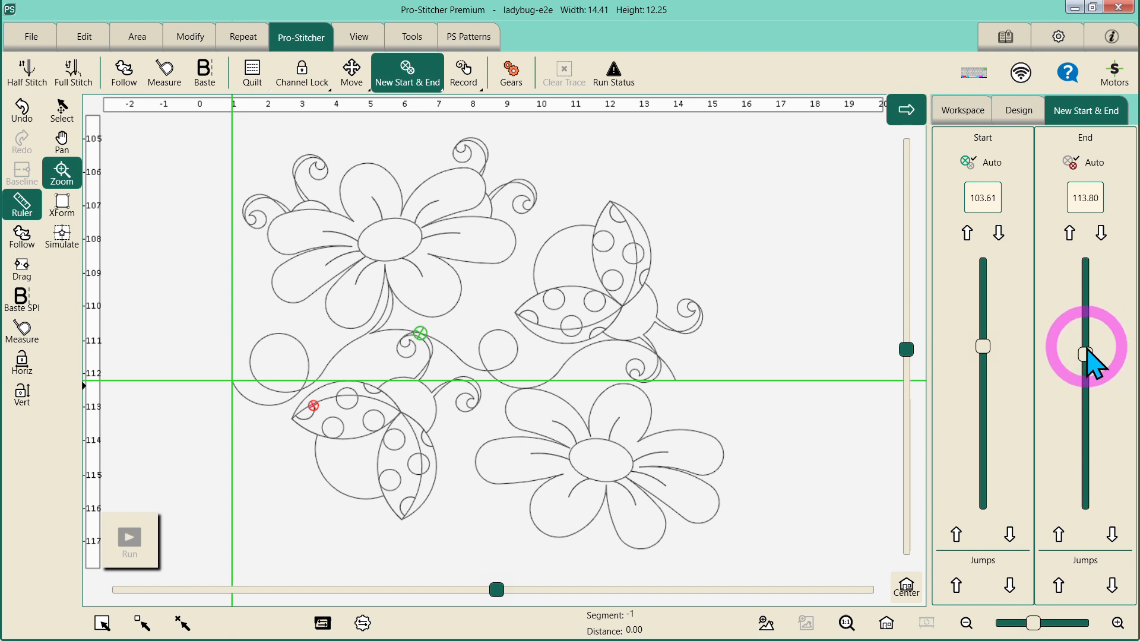
# - Move the end point to 167.61 so it meets the start point on the lower ladybug's antenna
pyautogui.moveTo(1086, 351); pyautogui.dragTo(1087, 390)
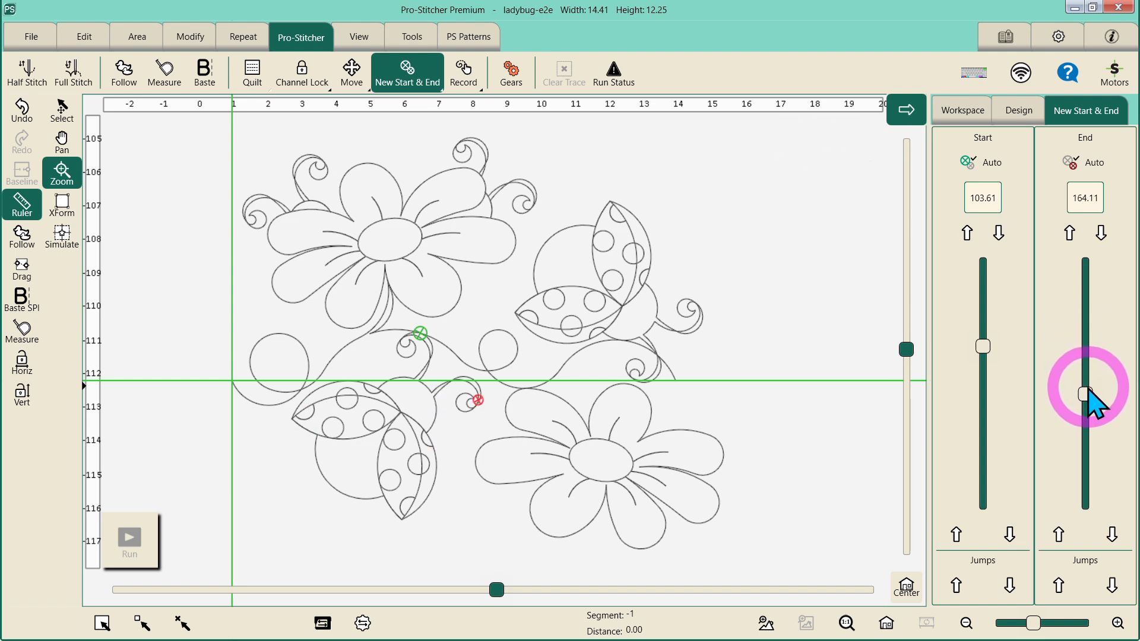
pyautogui.click(1113, 534)
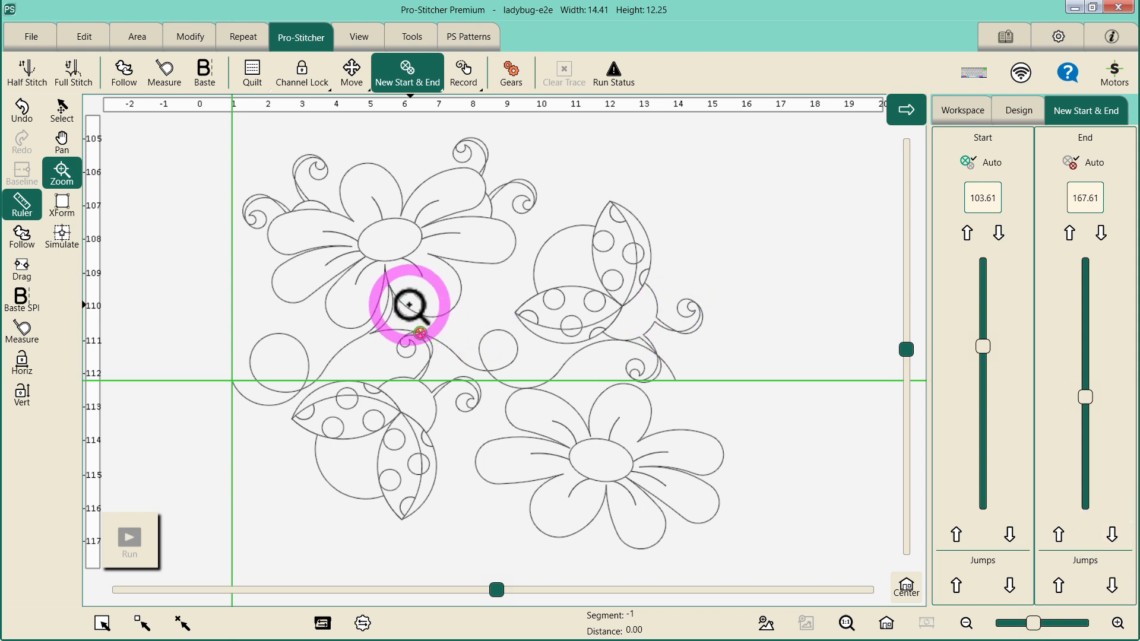
pyautogui.moveTo(382, 298); pyautogui.dragTo(450, 353)
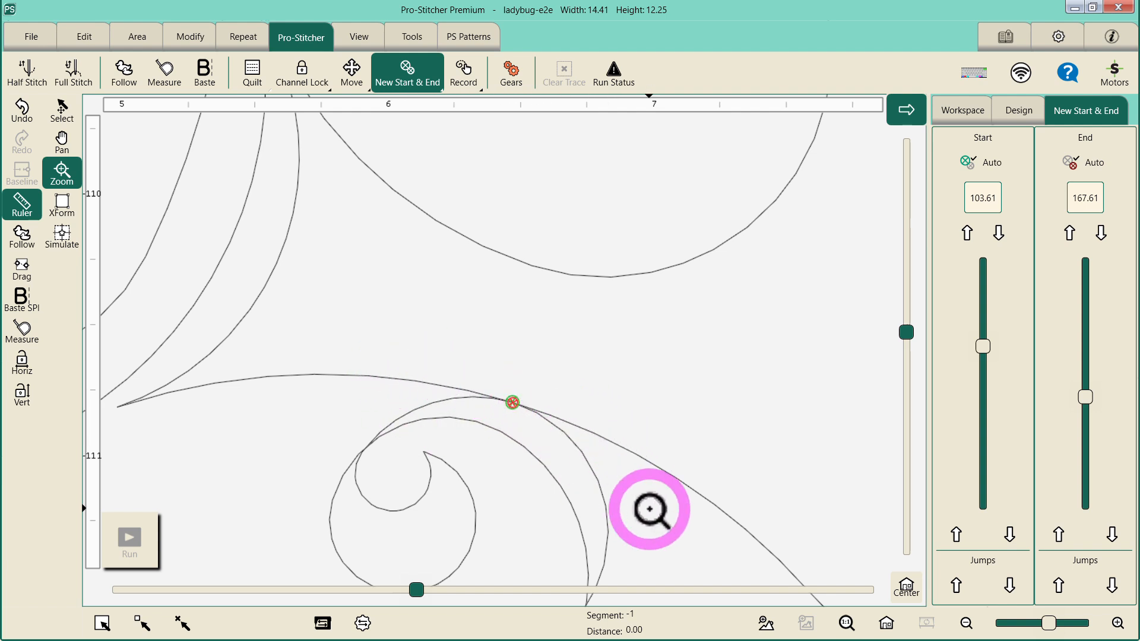
pyautogui.click(886, 622)
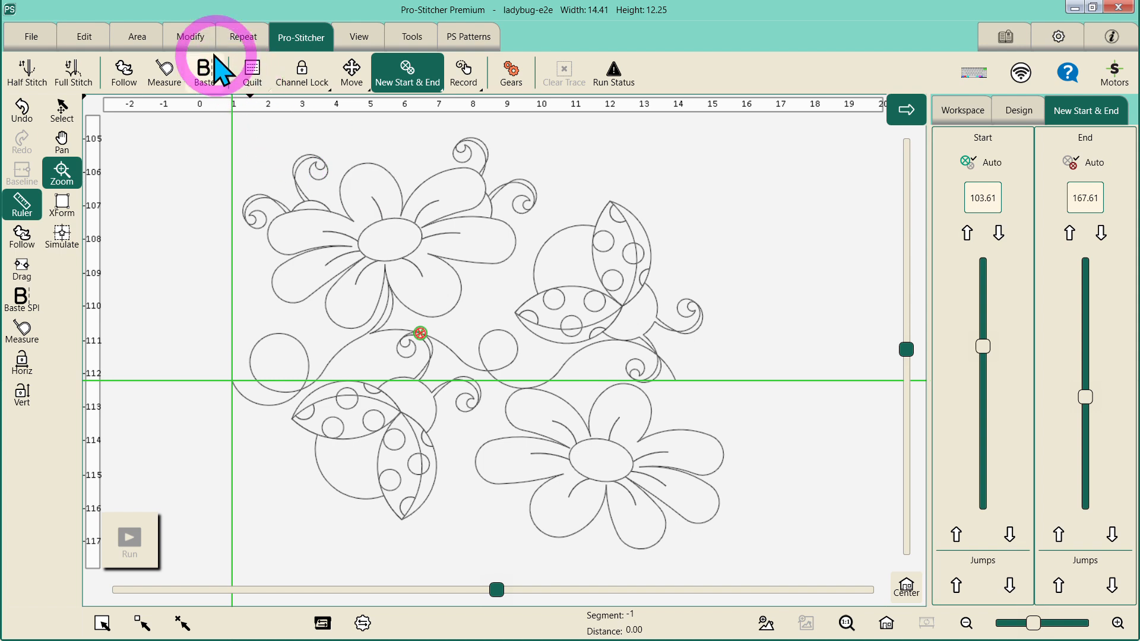
# - Crop the design to the new start and end points to isolate the lower ladybug
pyautogui.click(190, 37)
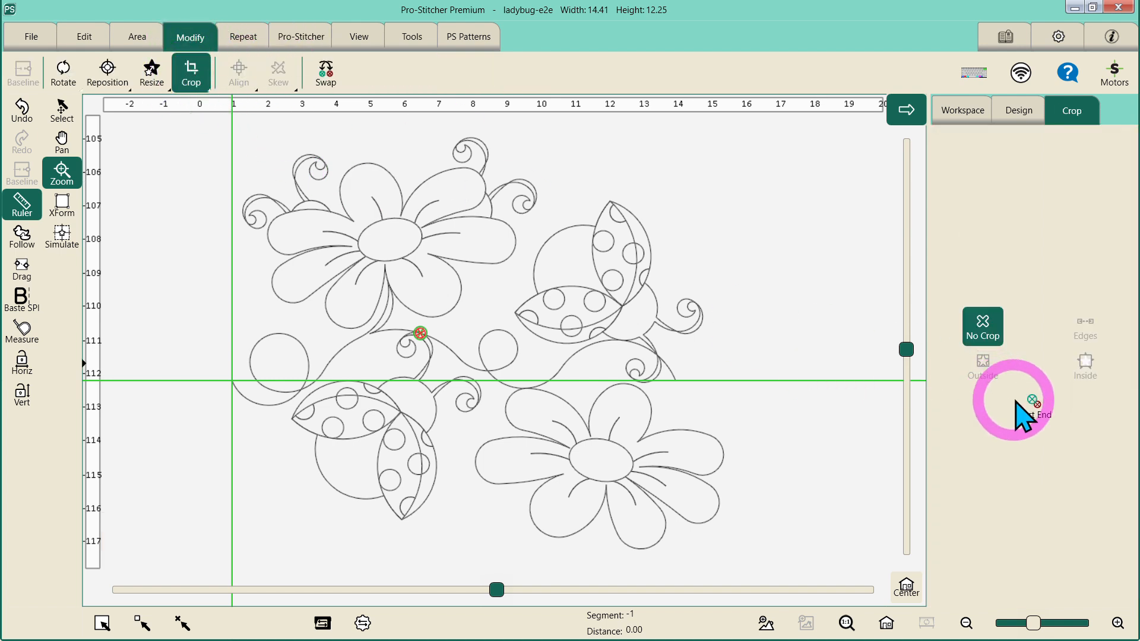
pyautogui.click(1034, 403)
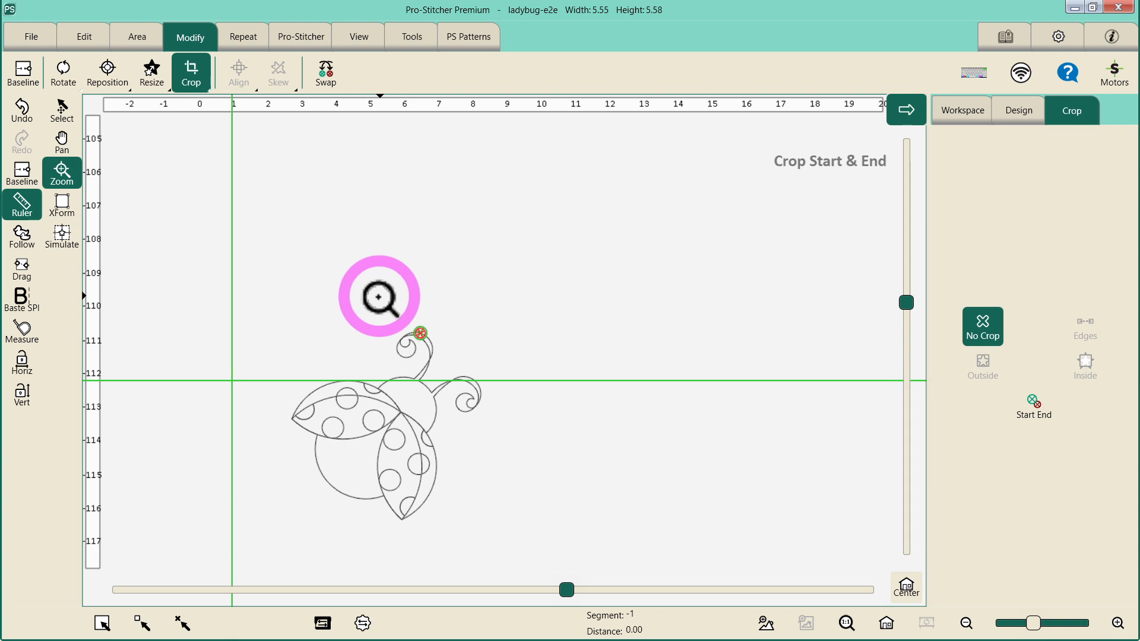
pyautogui.moveTo(361, 296); pyautogui.dragTo(444, 368)
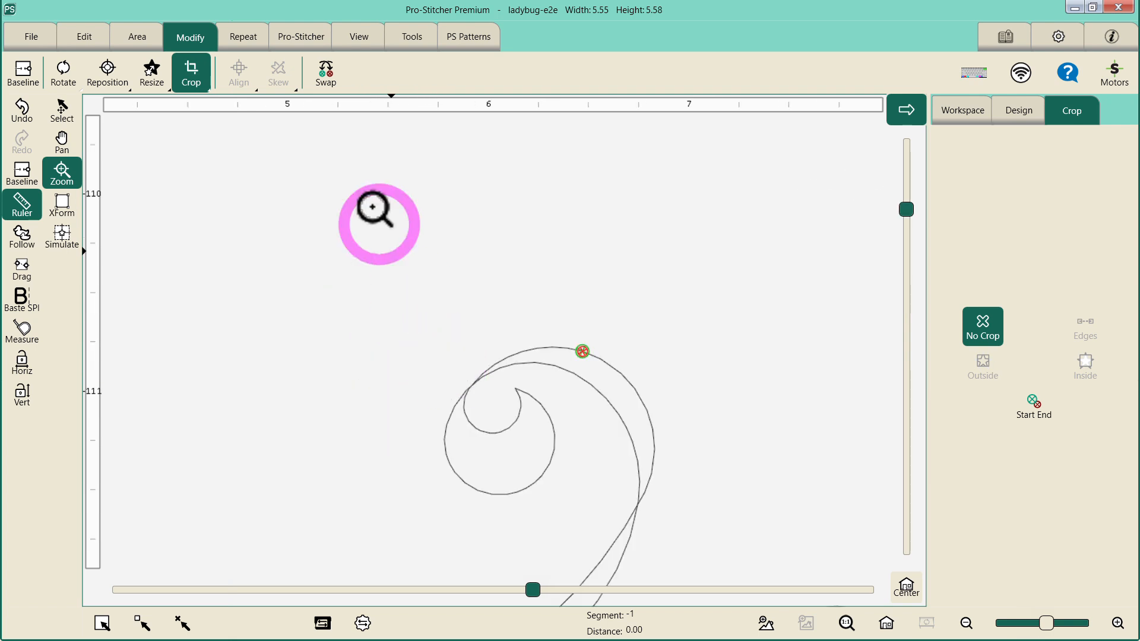
# - Hide the start and end markers to examine the join on the ladybug's antenna, and show them again
pyautogui.click(358, 40)
pyautogui.click(418, 74)
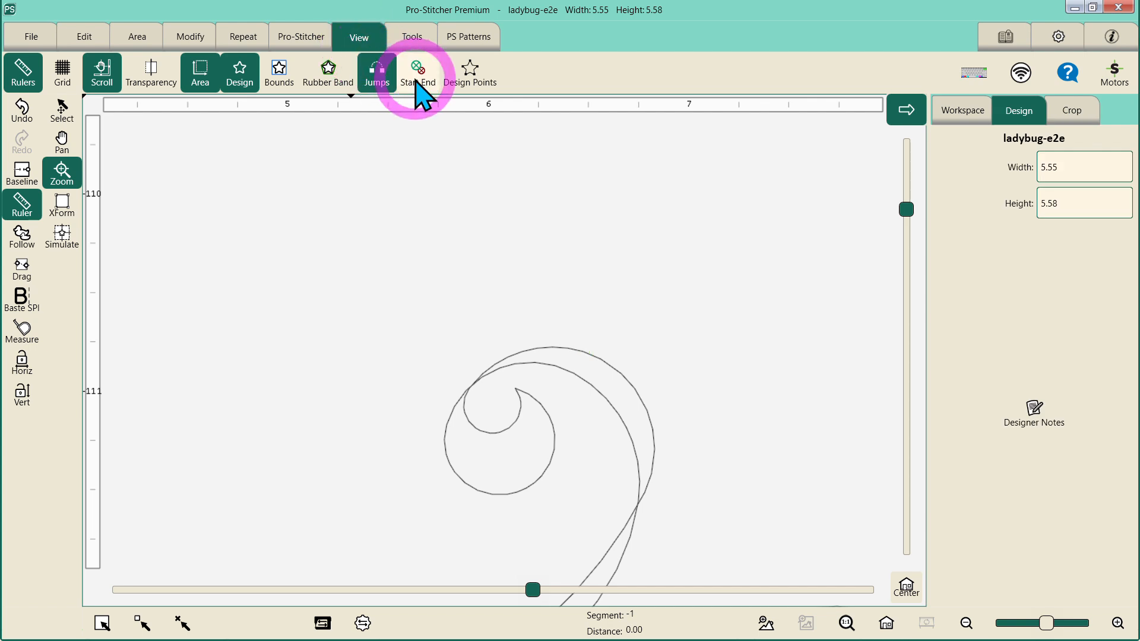
pyautogui.click(417, 81)
pyautogui.click(886, 624)
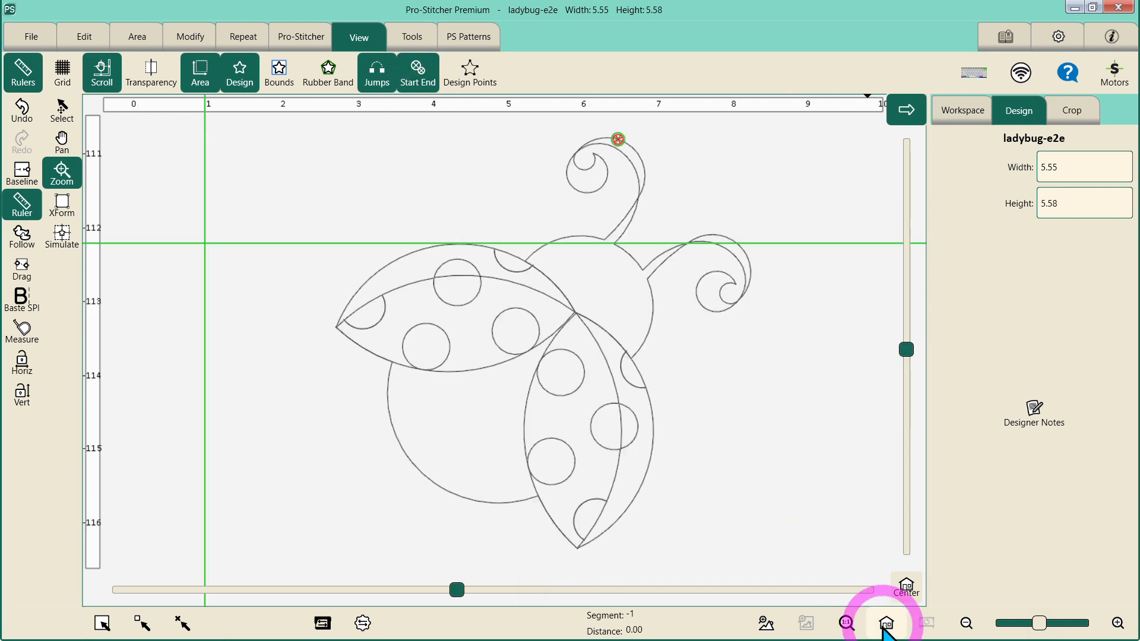